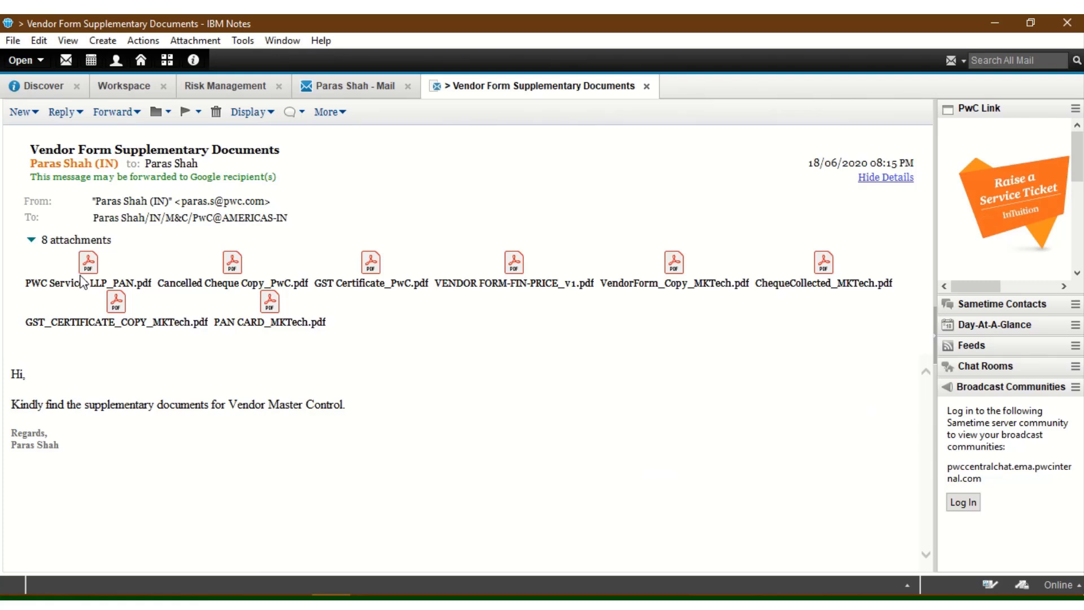
Open the attachment PWC Services LLP_PAN.pdf, view the PAN card, and return to the Vendor Form Supplementary Documents e-mail.
{"action": "double_click", "coordinate": [80, 281]}
{"action": "left_click", "coordinate": [413, 367]}
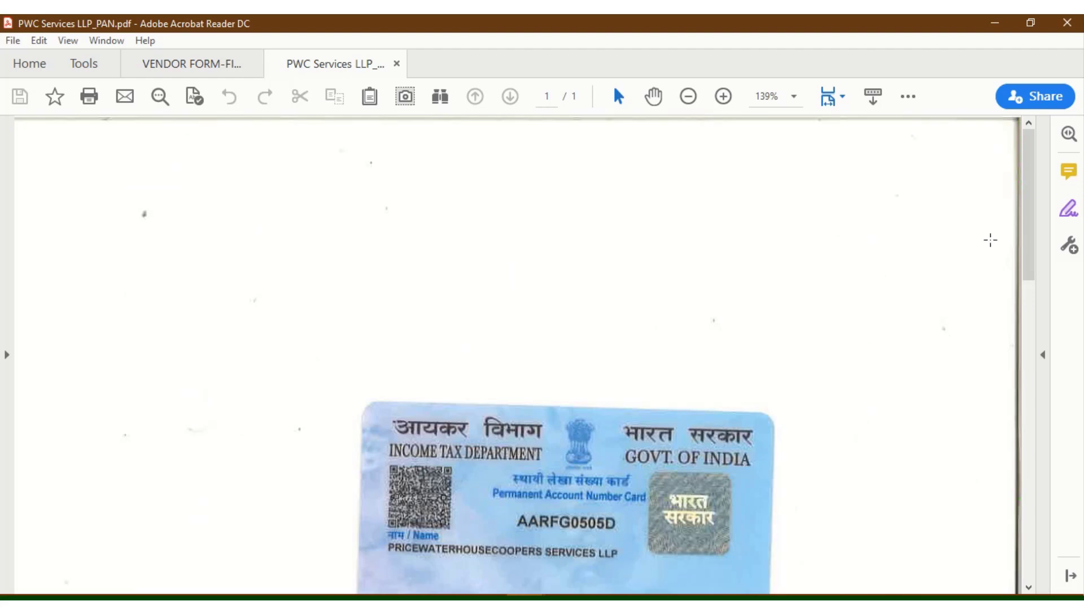
{"action": "left_click_drag", "start_coordinate": [1026, 220], "coordinate": [1021, 285]}
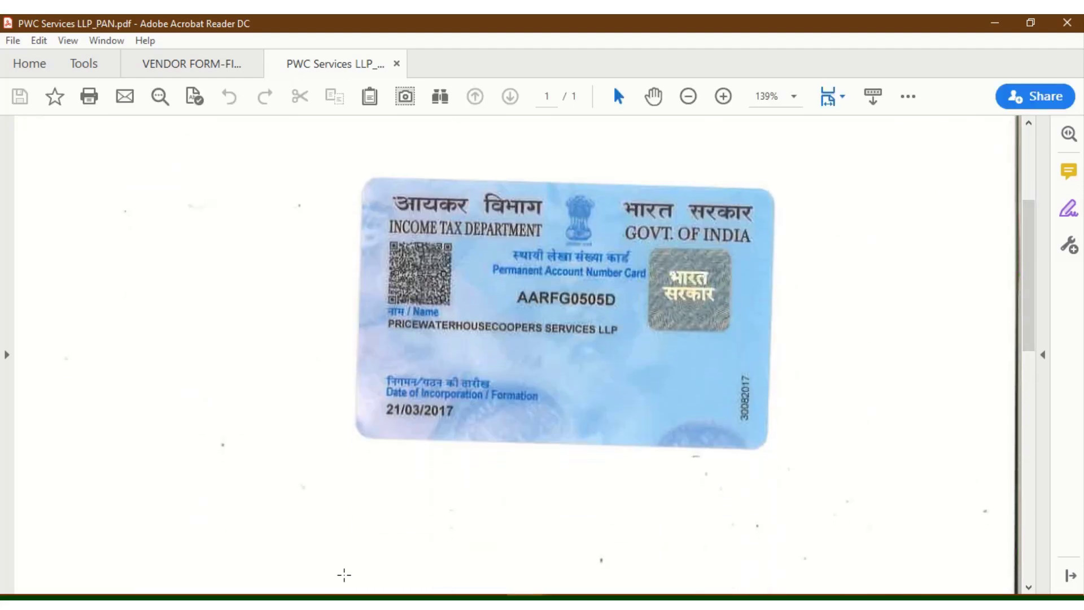
{"action": "left_click", "coordinate": [331, 598]}
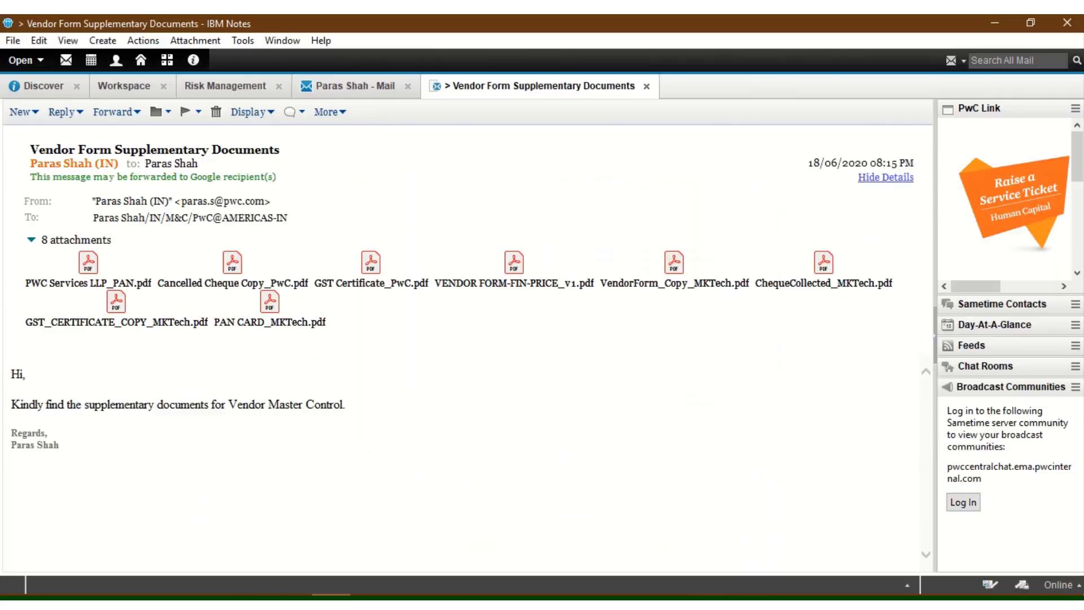
Open the e-mail attachments GST Certificate_PwC.pdf and Cancelled Cheque Copy_PwC.pdf to view them.
{"action": "double_click", "coordinate": [367, 283]}
{"action": "left_click", "coordinate": [412, 368]}
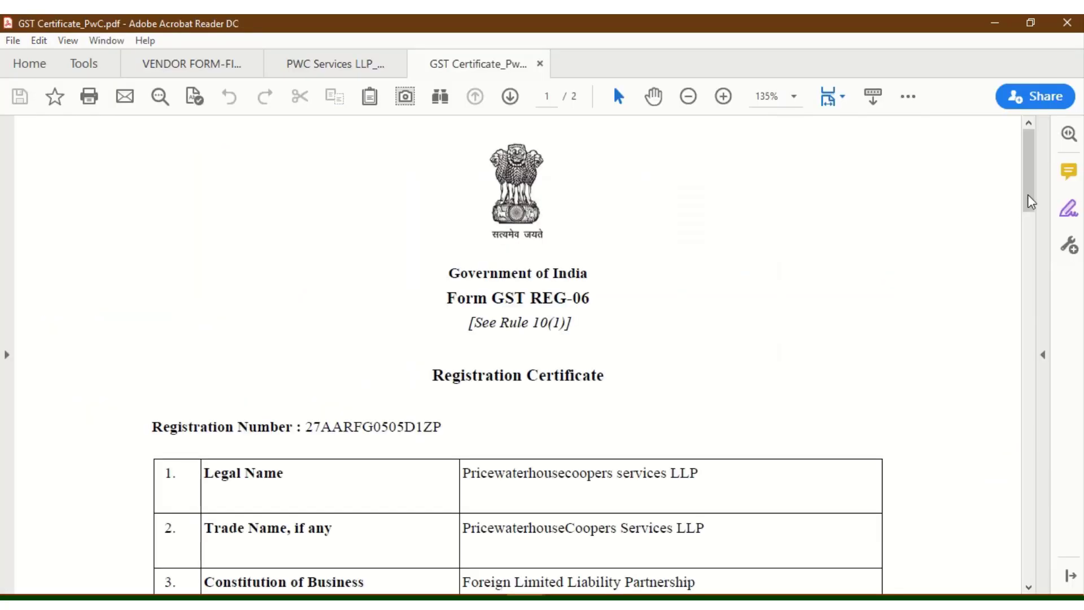
{"action": "left_click_drag", "start_coordinate": [1031, 198], "coordinate": [1031, 203]}
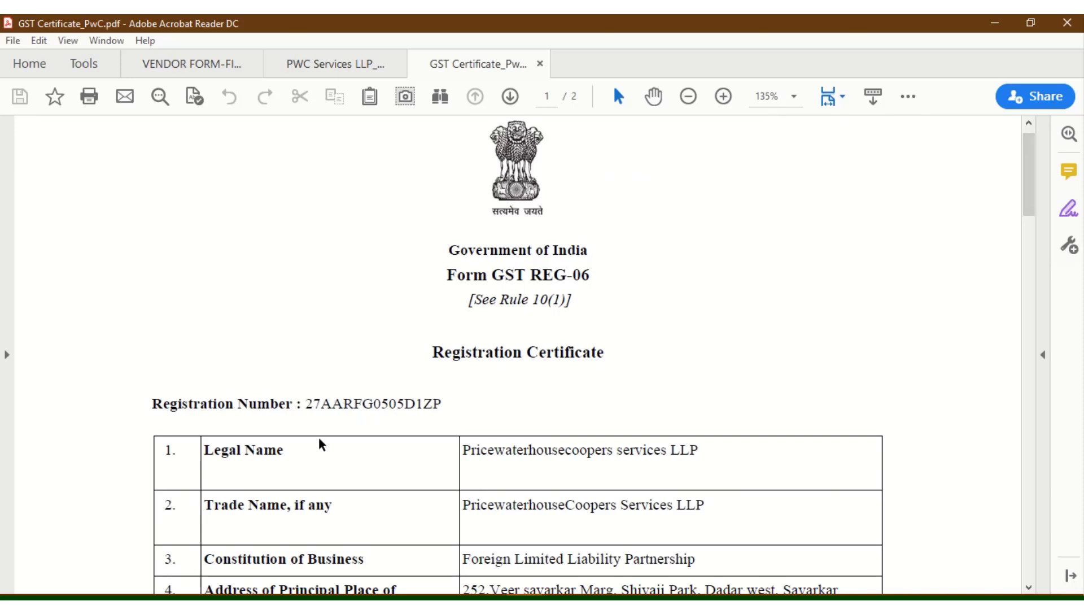
{"action": "left_click", "coordinate": [243, 604]}
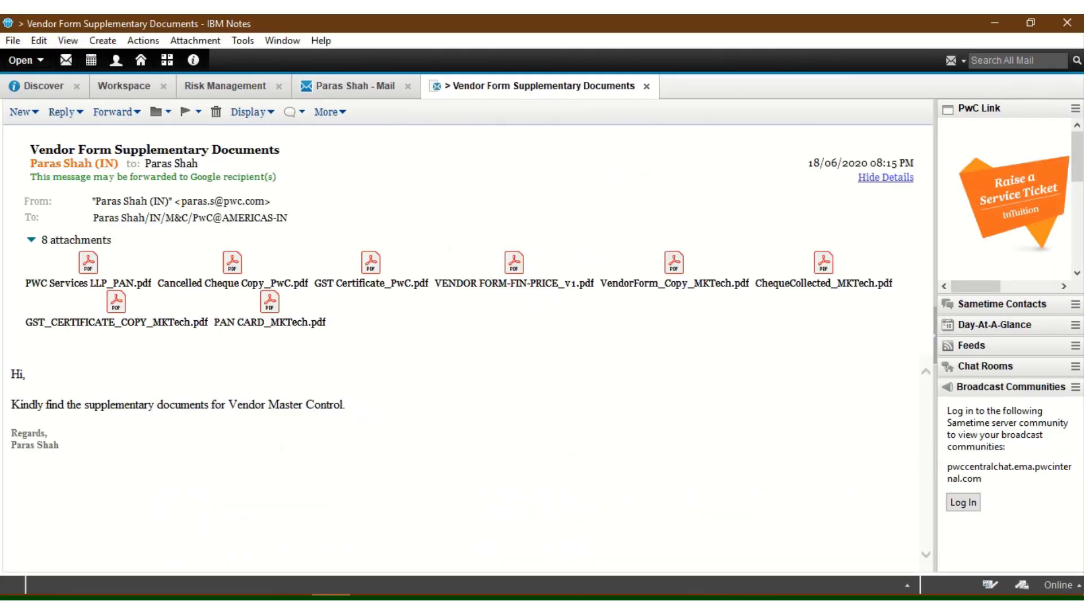
{"action": "double_click", "coordinate": [234, 266]}
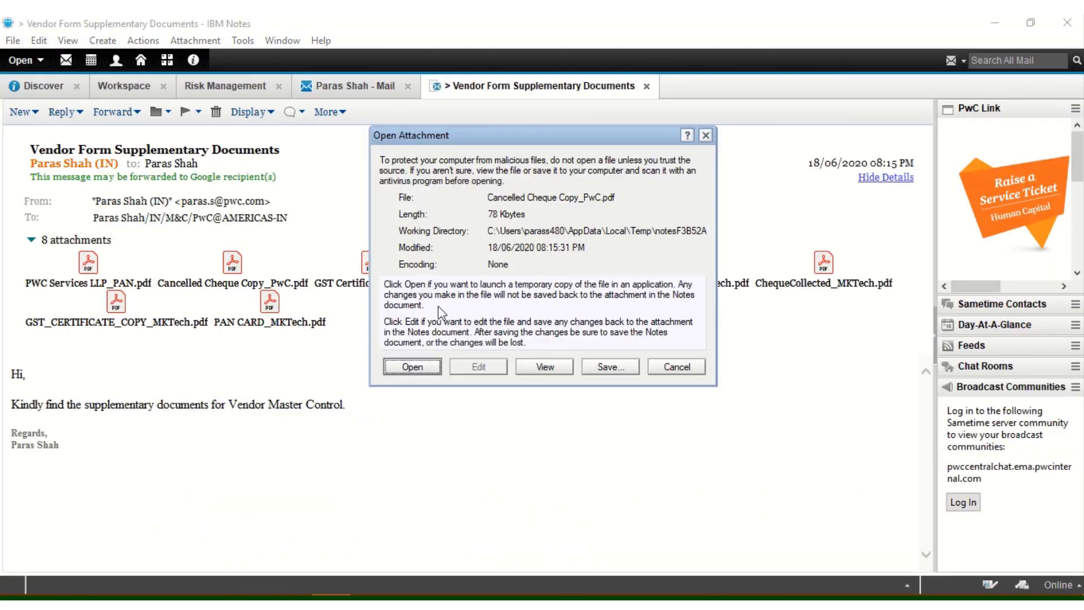
{"action": "left_click", "coordinate": [413, 367]}
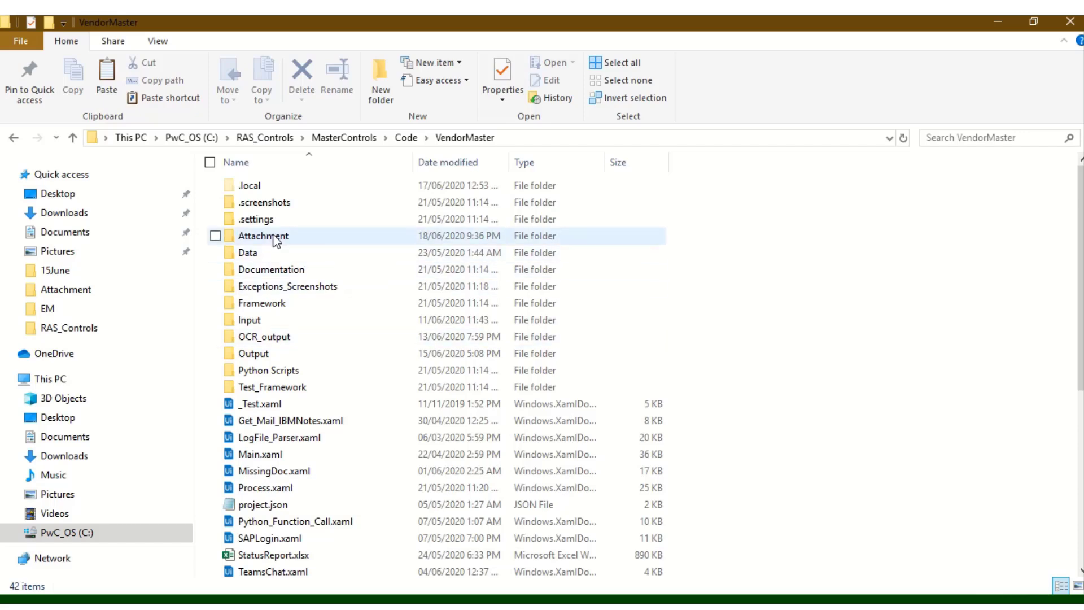
In File Explorer, open the Attachment folder inside VendorMaster and view VENDOR FORM-FIN-PRICE_v1.pdf.
{"action": "left_click", "coordinate": [276, 239]}
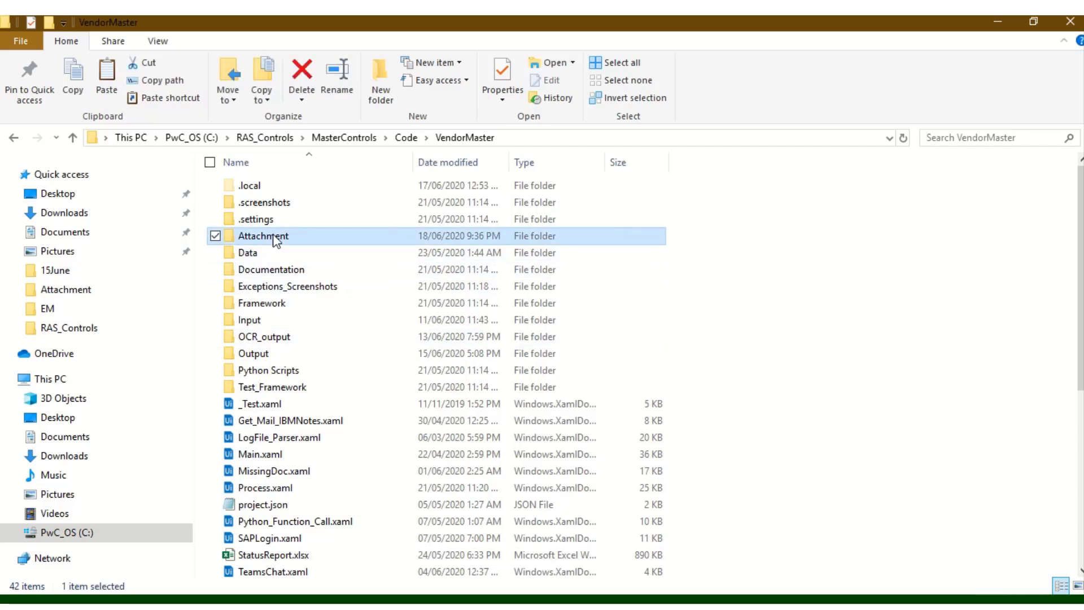
{"action": "double_click", "coordinate": [276, 238]}
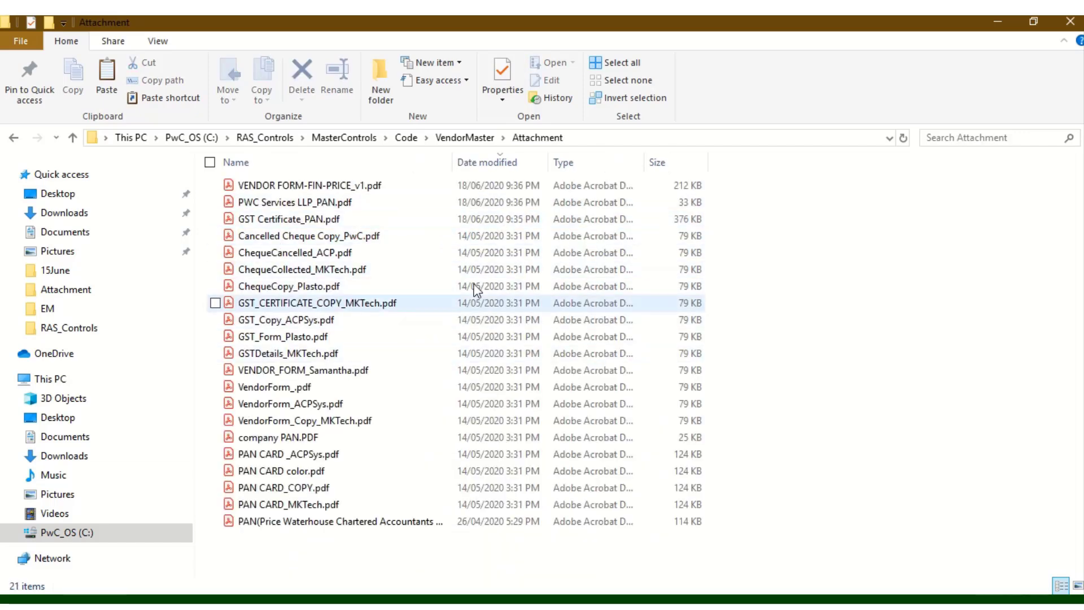
{"action": "double_click", "coordinate": [340, 188]}
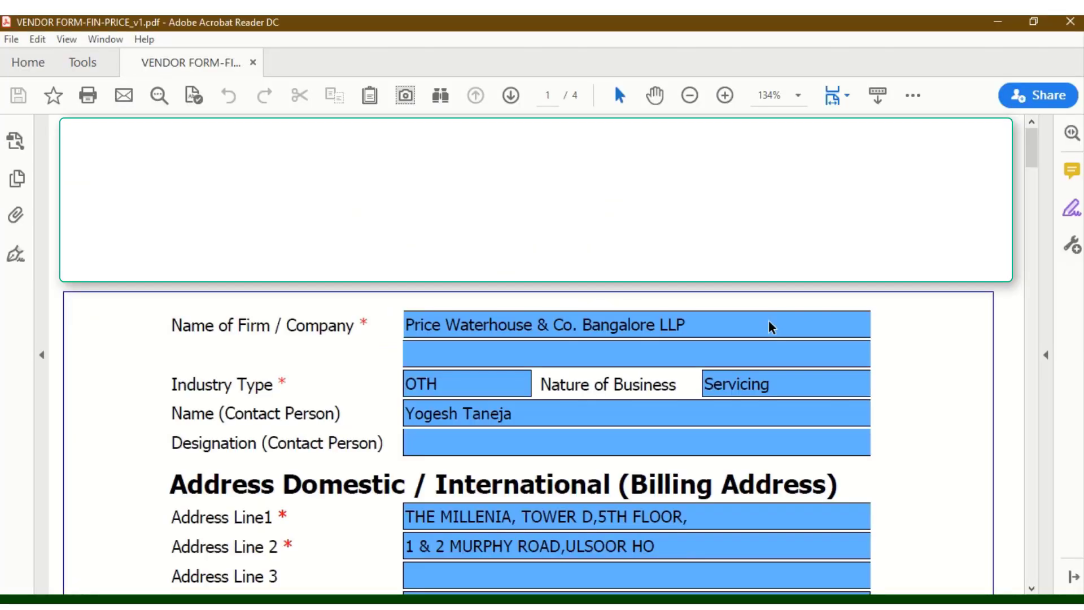
{"action": "key", "text": "alt+Tab"}
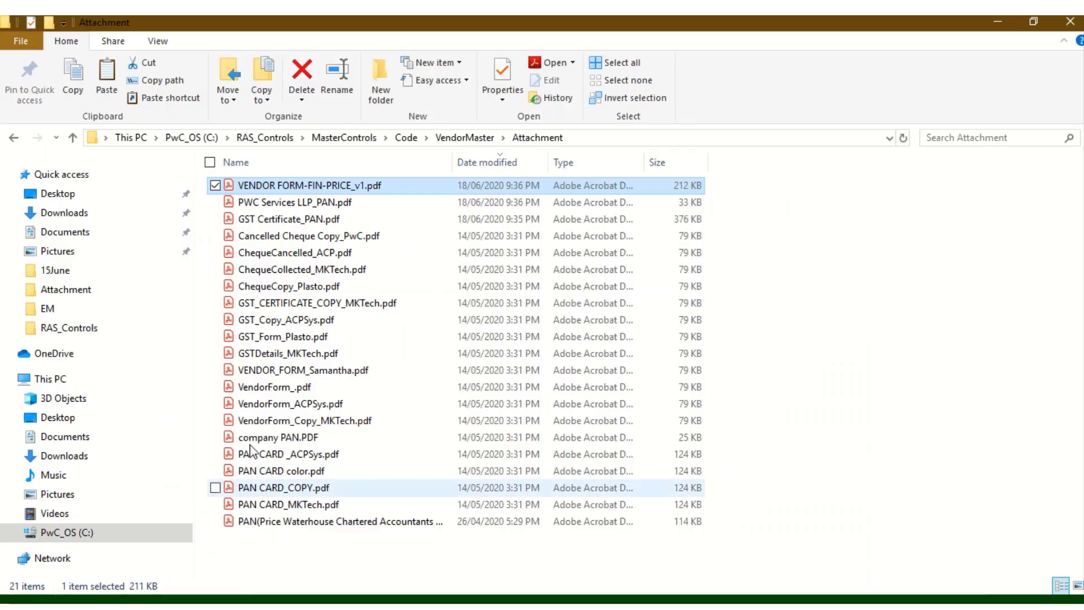
Open PWC Services LLP_PAN.pdf from the Attachment folder, view the PAN card, and return to the folder.
{"action": "left_click", "coordinate": [325, 204]}
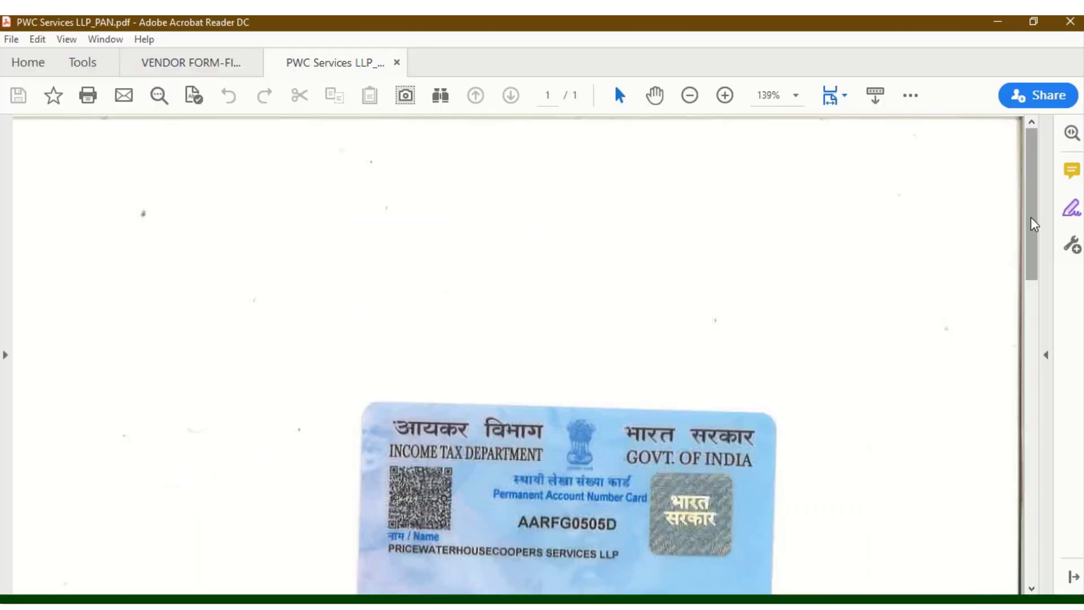
{"action": "left_click_drag", "start_coordinate": [1028, 223], "coordinate": [1030, 289]}
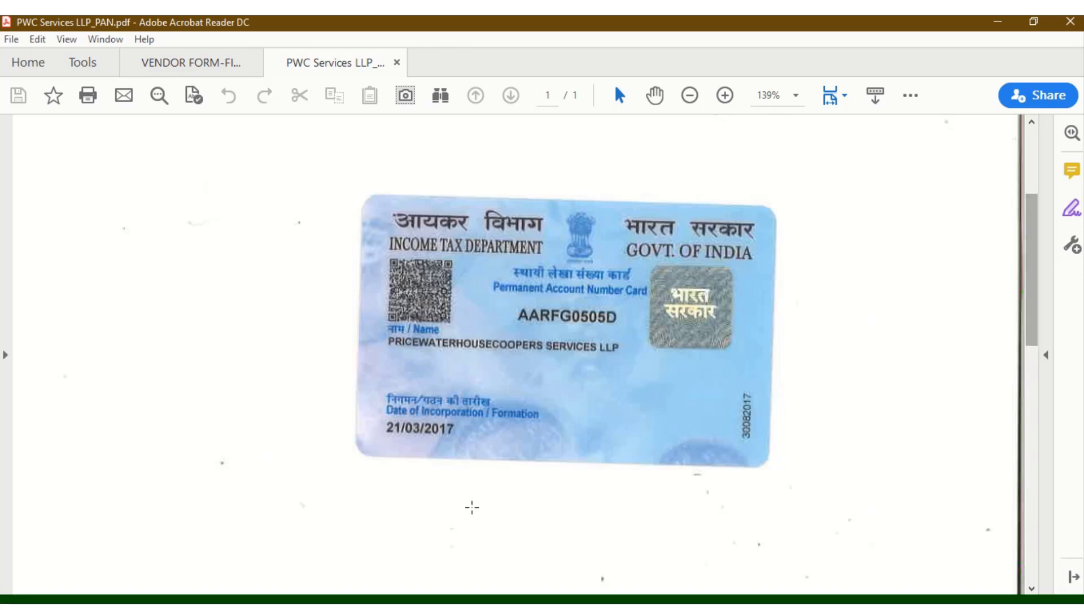
{"action": "key", "text": "alt+Tab"}
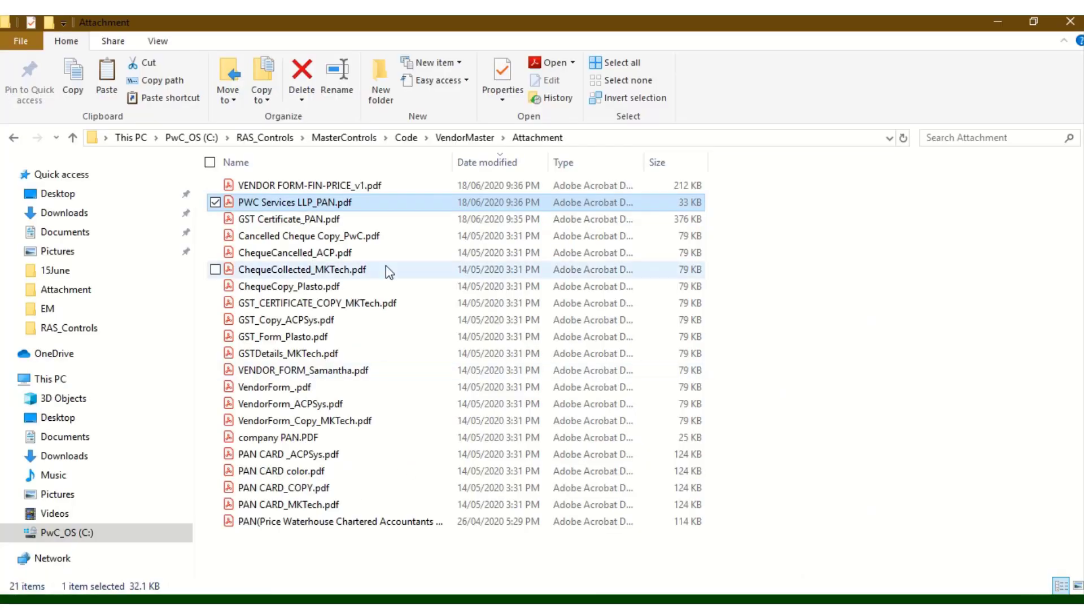
Open GST Certificate_PAN.pdf and Cancelled Cheque Copy_PwC.pdf from the Attachment folder.
{"action": "double_click", "coordinate": [327, 219]}
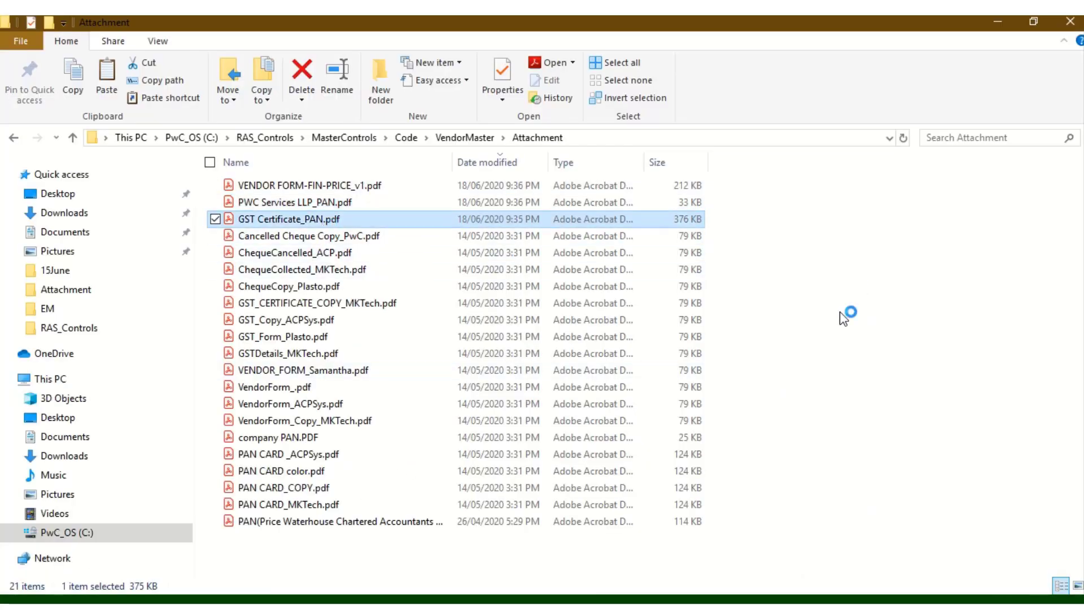
{"action": "key", "text": "alt+Tab"}
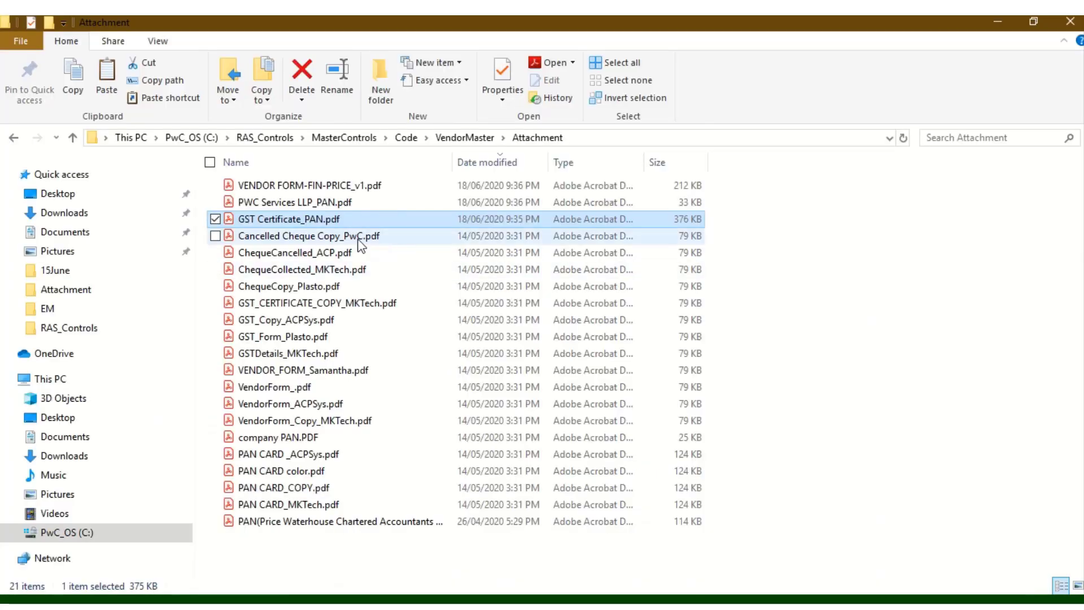
{"action": "left_click", "coordinate": [349, 240]}
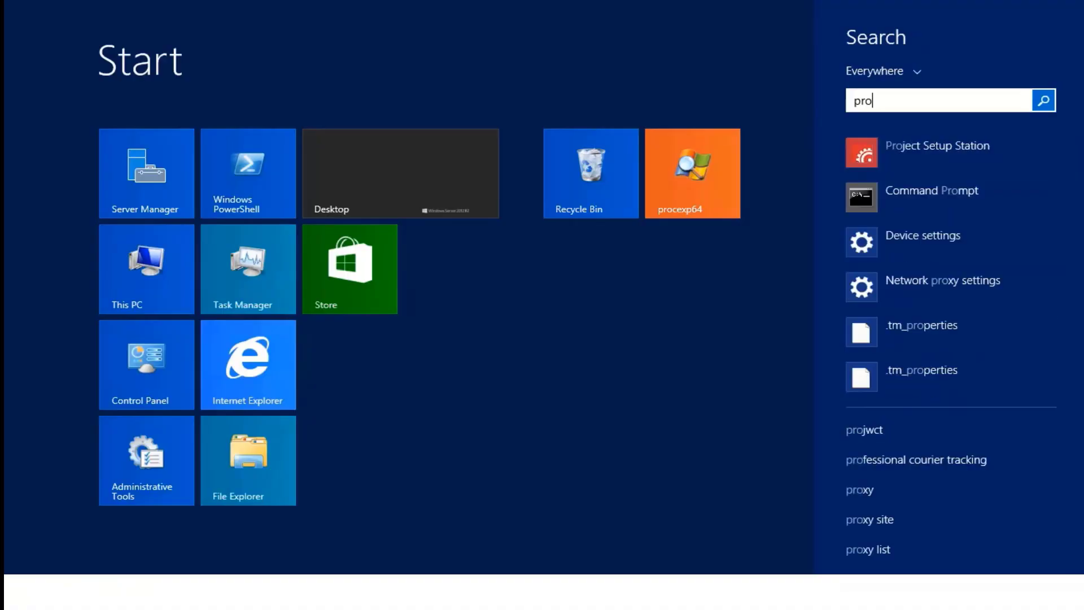
Launch ABBYY FlexiCapture's Project Setup Station and check the Street, DomesticAccountName and DomesticAccountNumber fields against the Vendor Master form images.
{"action": "key", "text": "Return"}
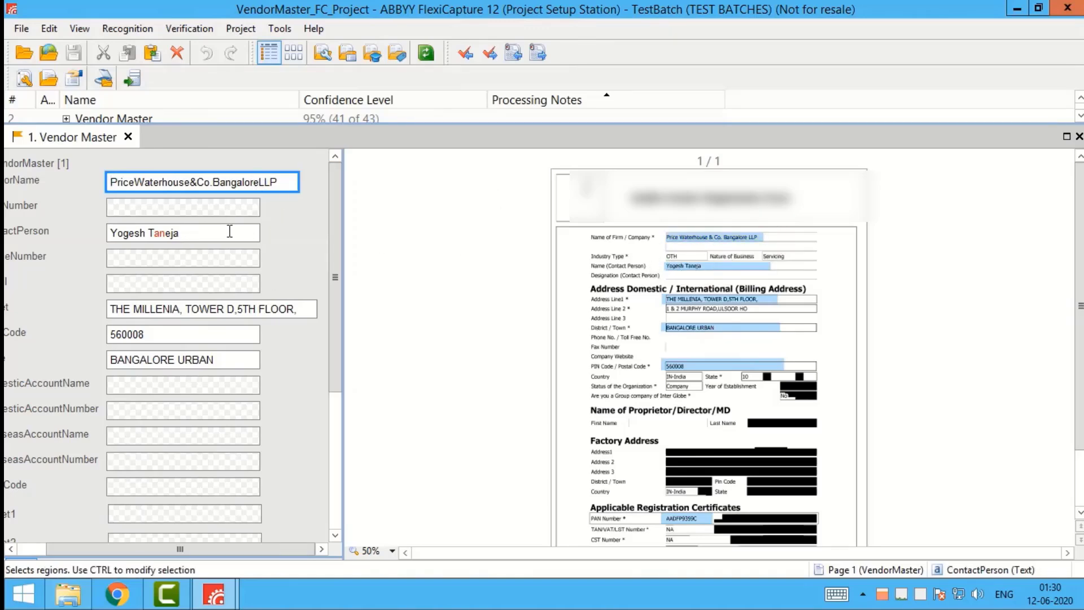
{"action": "left_click", "coordinate": [310, 309]}
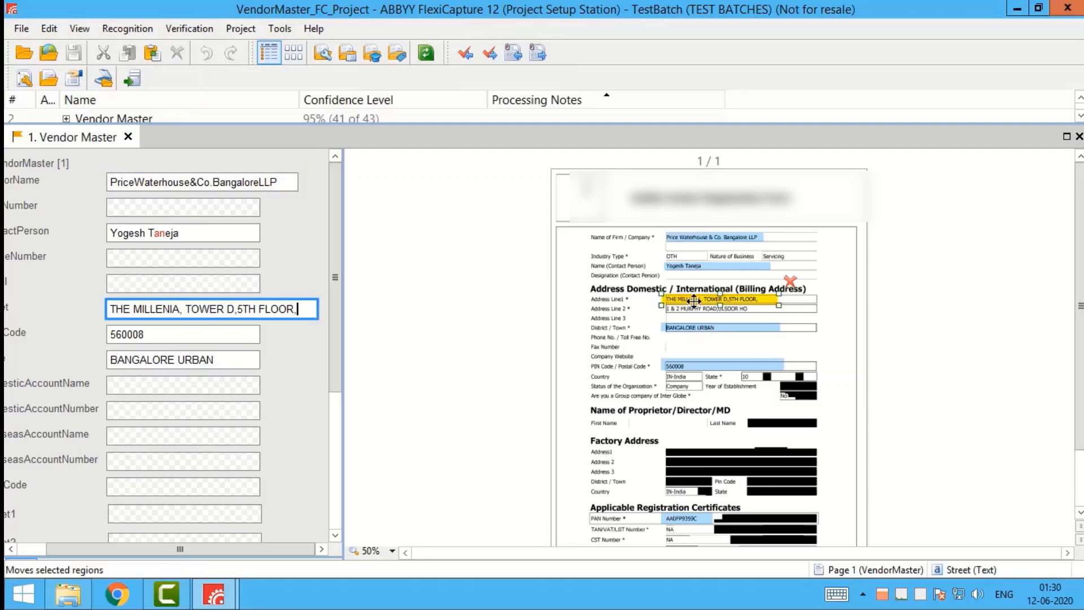
{"action": "key", "text": "Tab"}
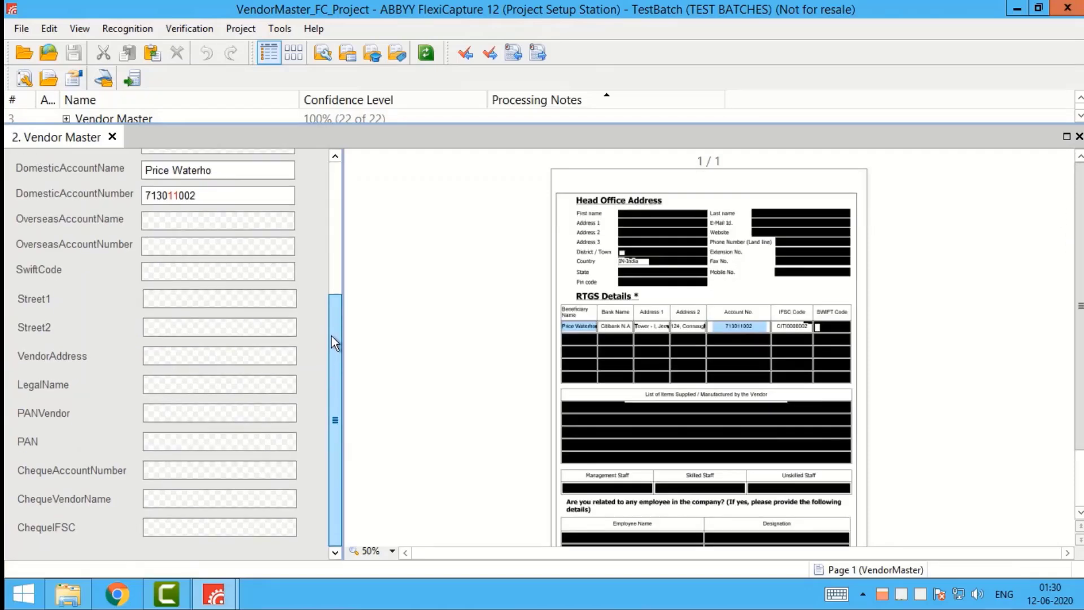
{"action": "left_click", "coordinate": [210, 174]}
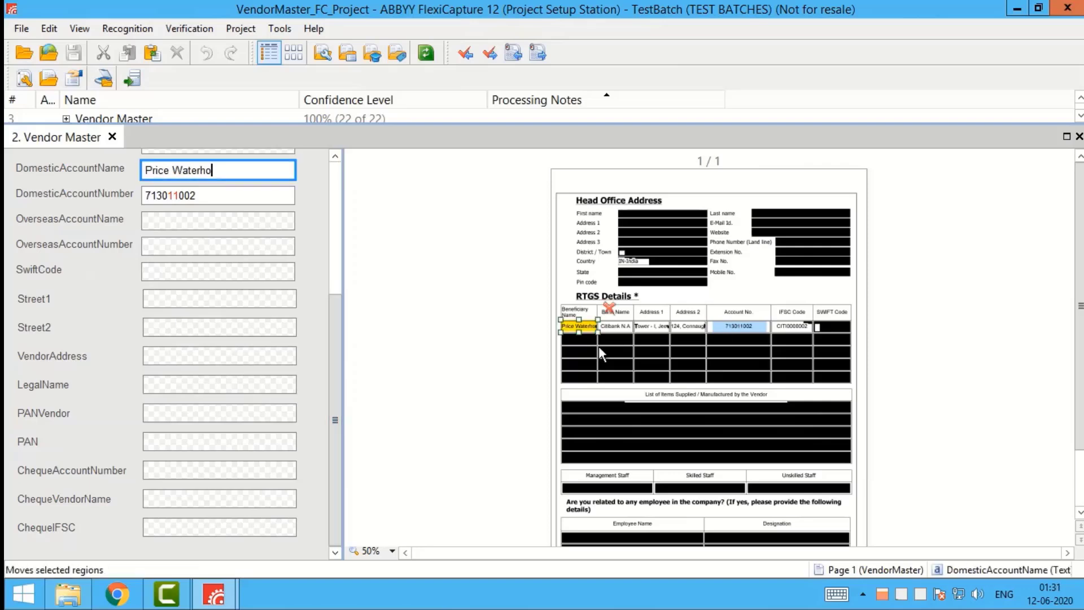
{"action": "left_click", "coordinate": [209, 198]}
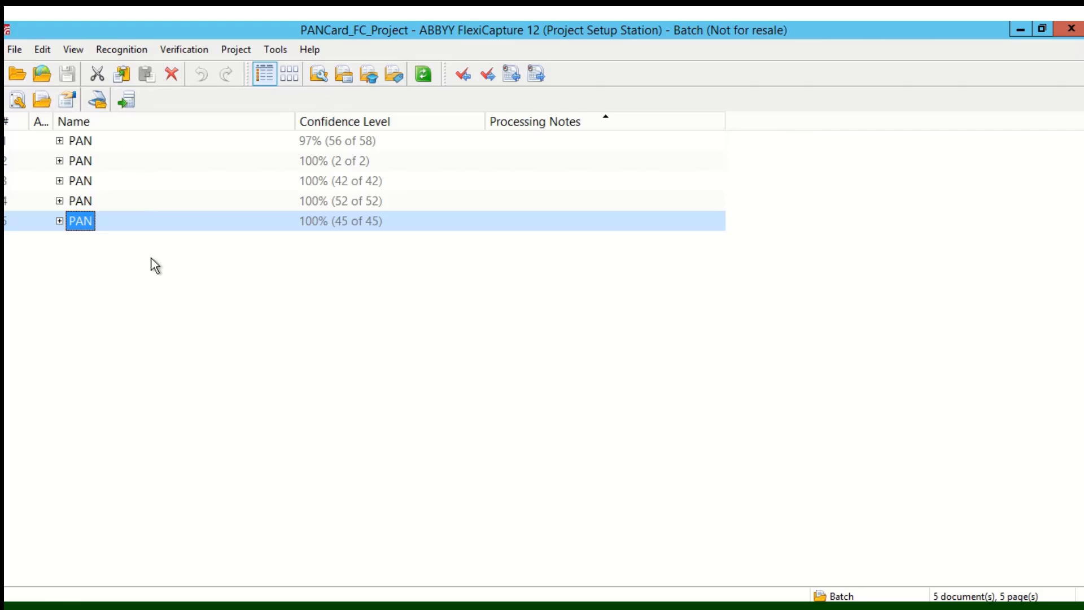
Open the fifth PAN document in PANCard_FC_Project and check its PAN and PANVendor fields against the card image.
{"action": "double_click", "coordinate": [156, 218]}
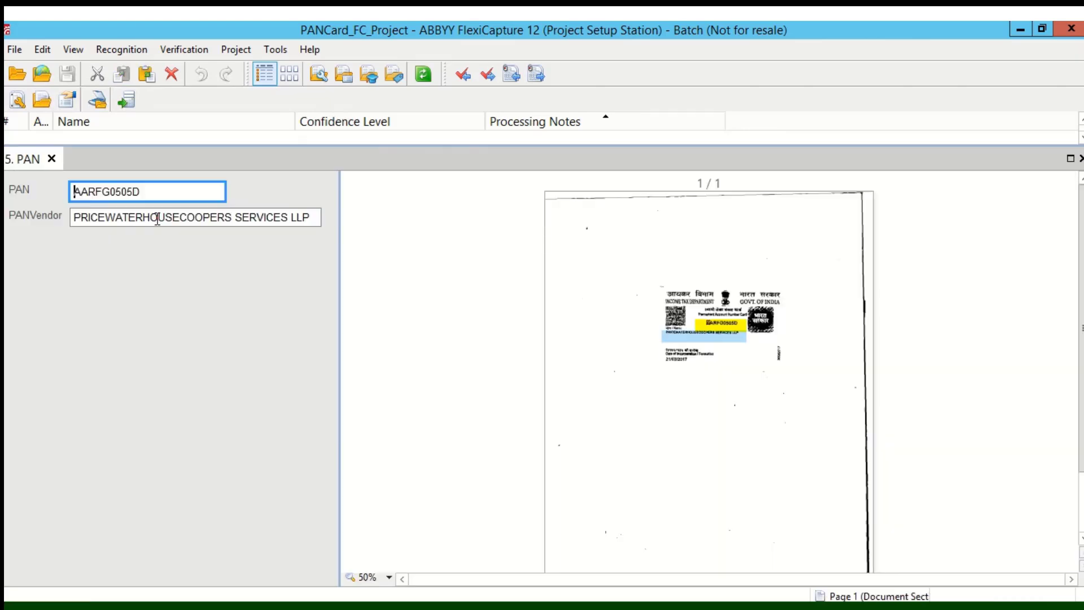
{"action": "double_click", "coordinate": [174, 192]}
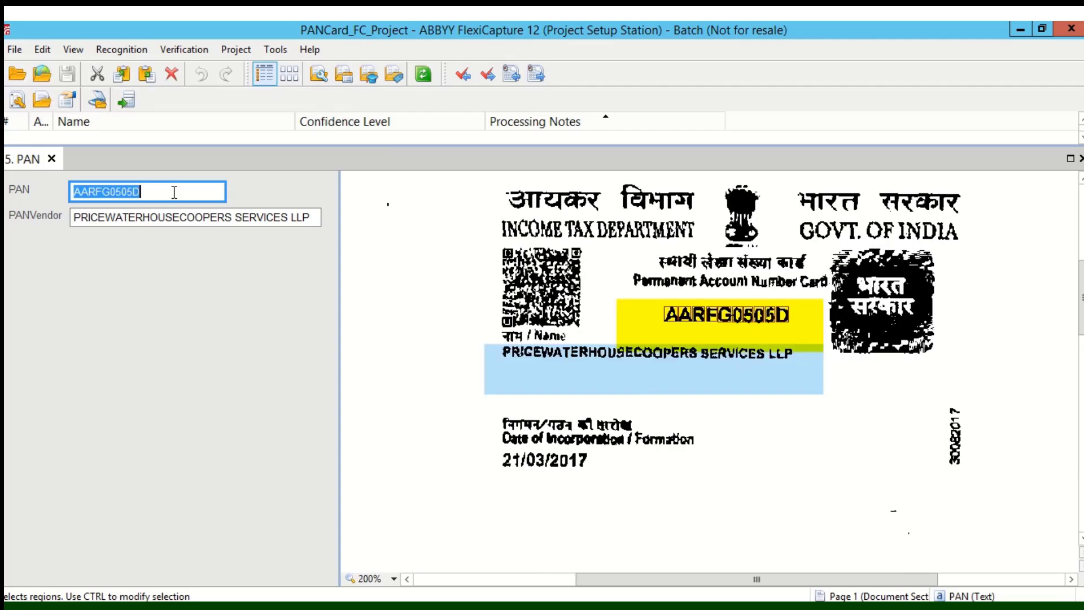
{"action": "left_click", "coordinate": [317, 222]}
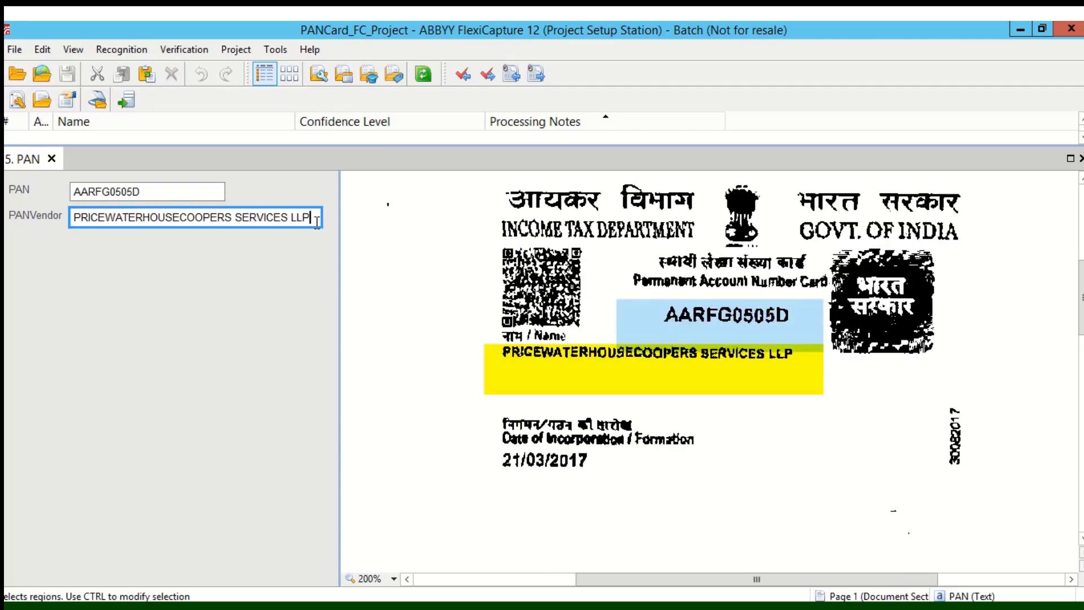
{"action": "double_click", "coordinate": [317, 222]}
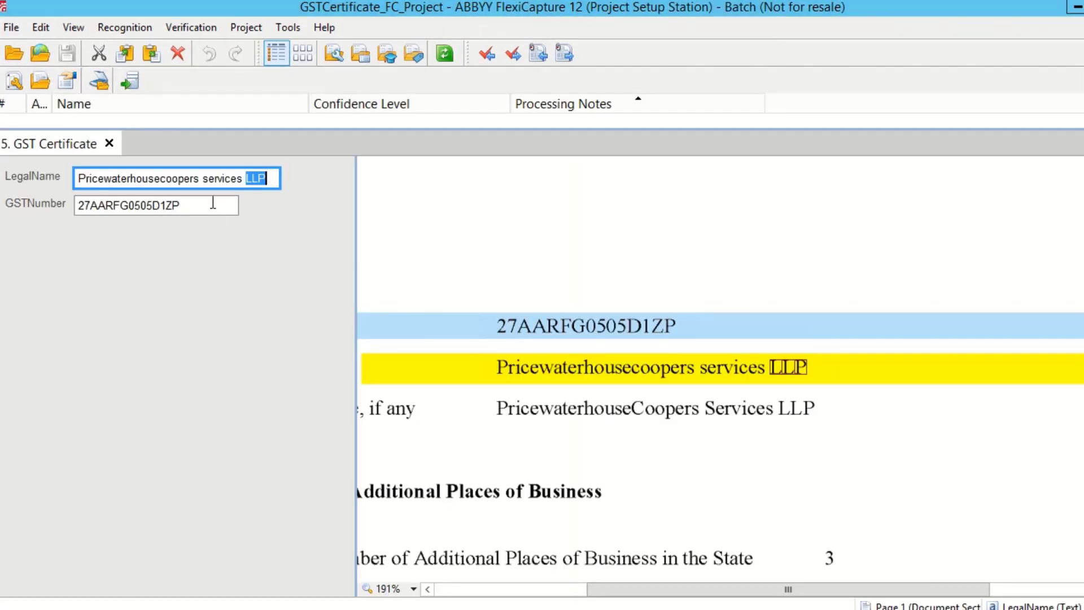
Check the GSTNumber field of the GST Certificate document against its region in the certificate image.
{"action": "left_click", "coordinate": [213, 203]}
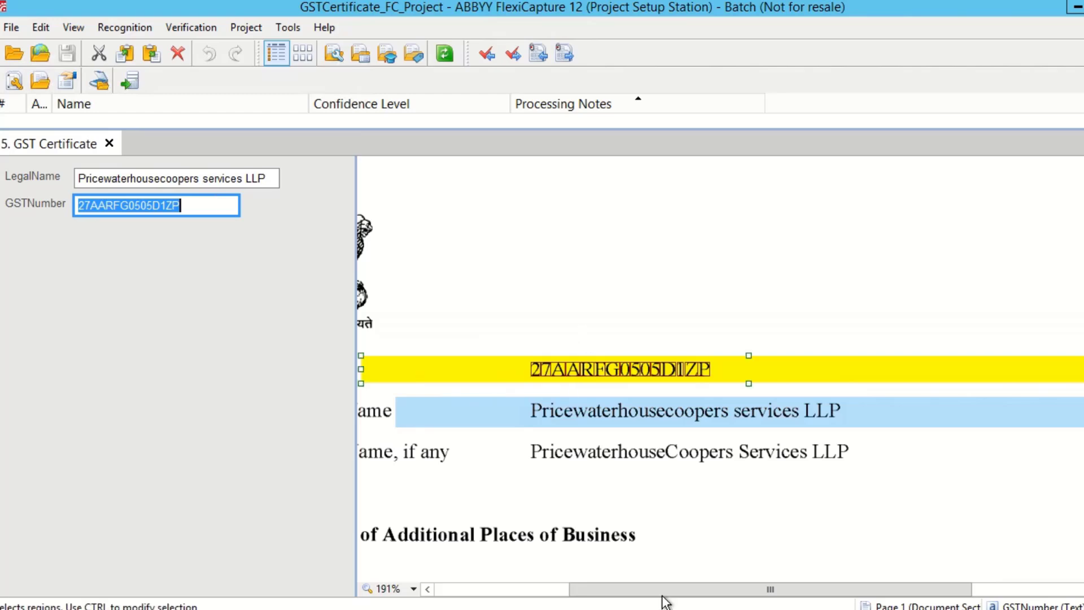
{"action": "left_click_drag", "start_coordinate": [664, 597], "coordinate": [595, 599]}
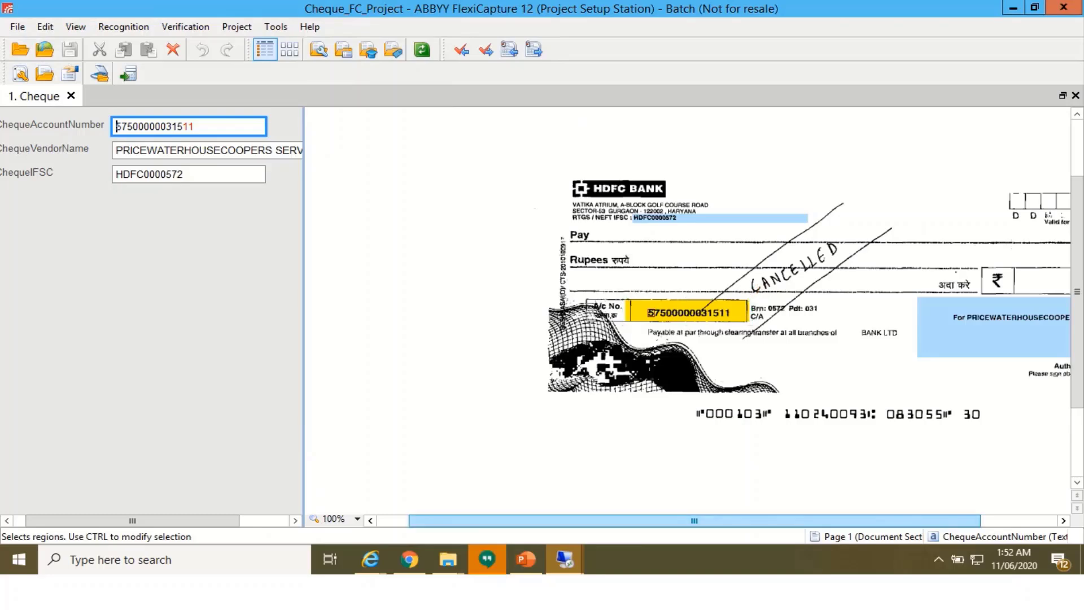
Check the ChequeAccountNumber, ChequeVendorName and ChequeIFSC fields against the cancelled cheque image.
{"action": "left_click_drag", "start_coordinate": [655, 520], "coordinate": [731, 520]}
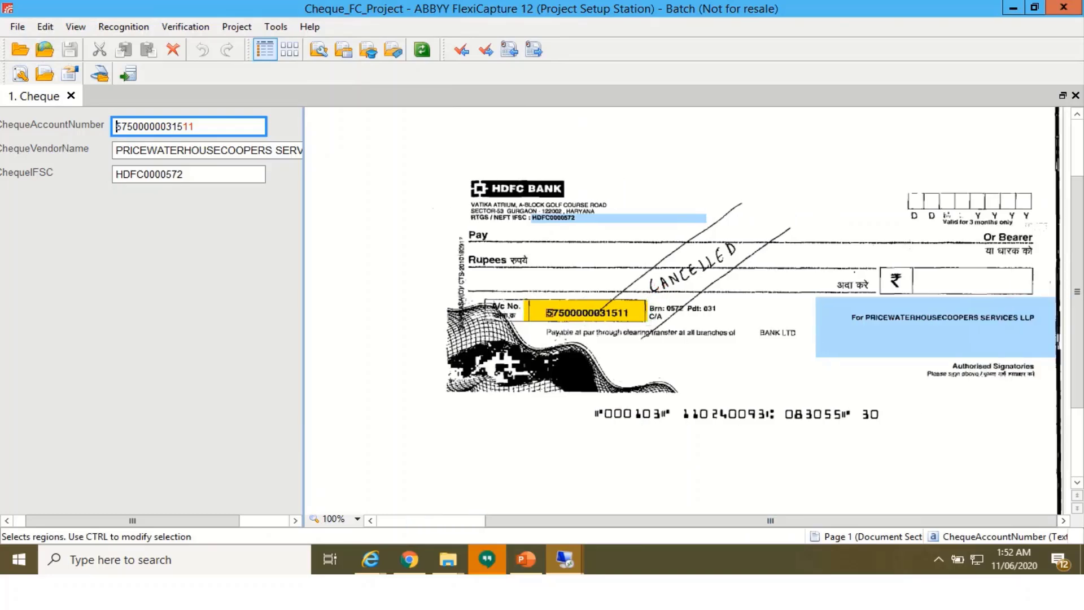
{"action": "left_click", "coordinate": [195, 126]}
{"action": "left_click", "coordinate": [221, 150]}
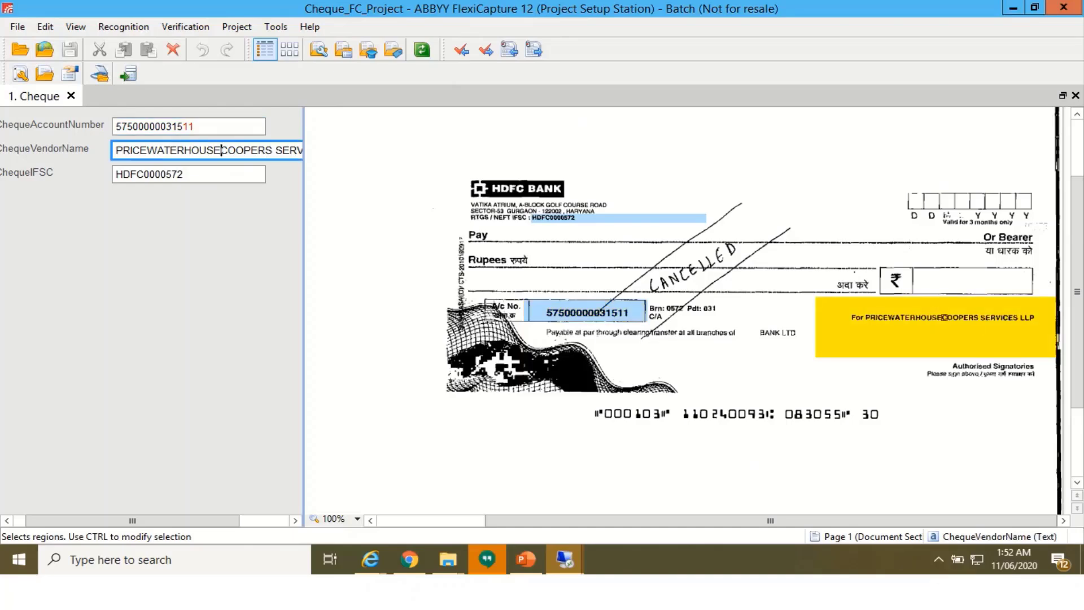
{"action": "left_click", "coordinate": [184, 174]}
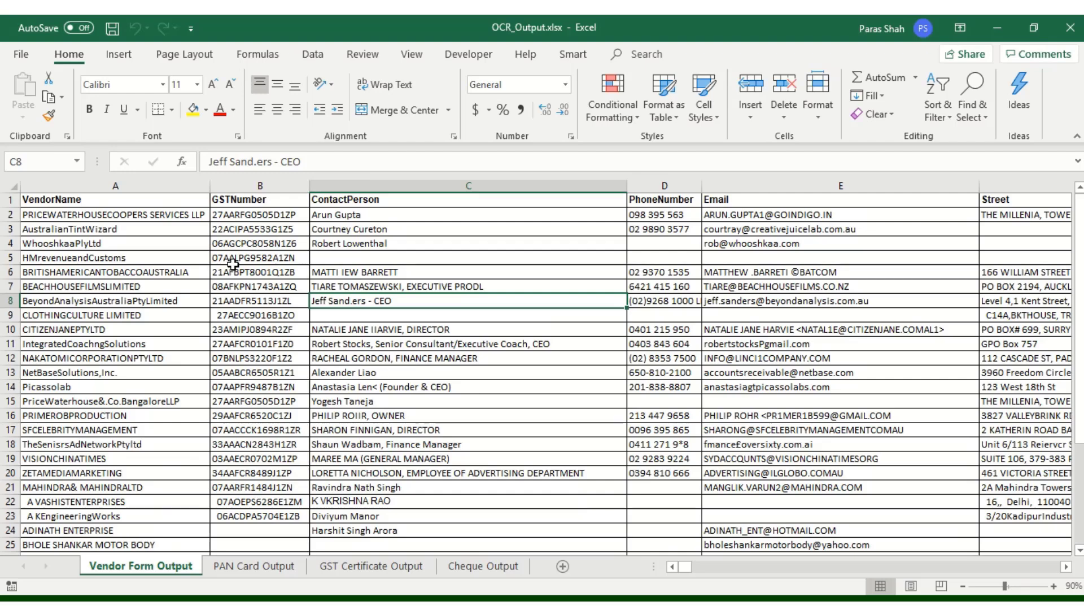
Review the PAN Card Output, GST Certificate Output and Cheque Output sheets of OCR_Output.xlsx in Excel.
{"action": "left_click", "coordinate": [270, 566]}
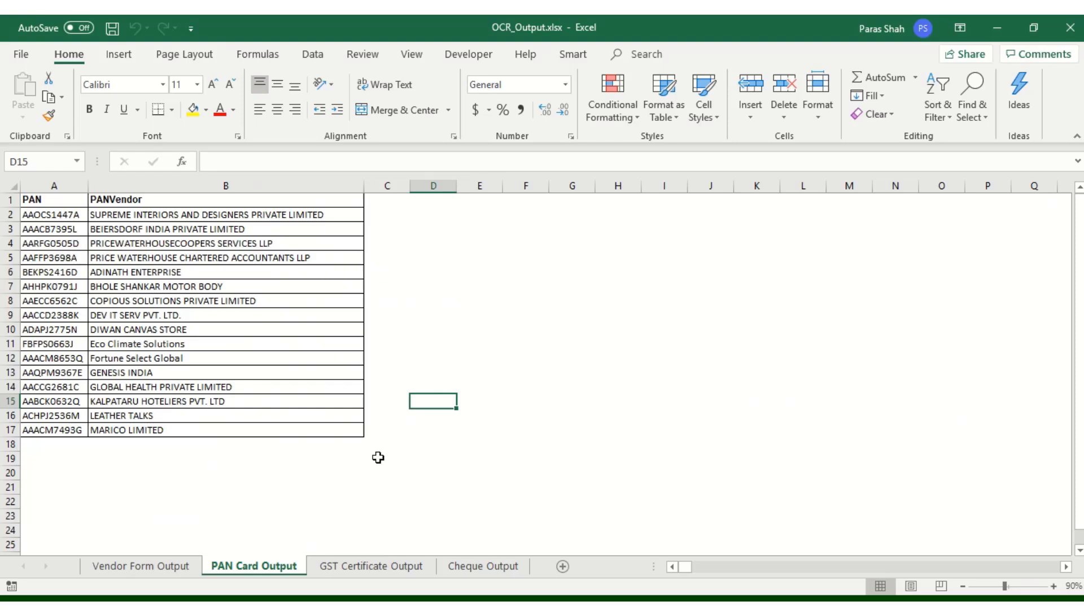
{"action": "left_click", "coordinate": [354, 567]}
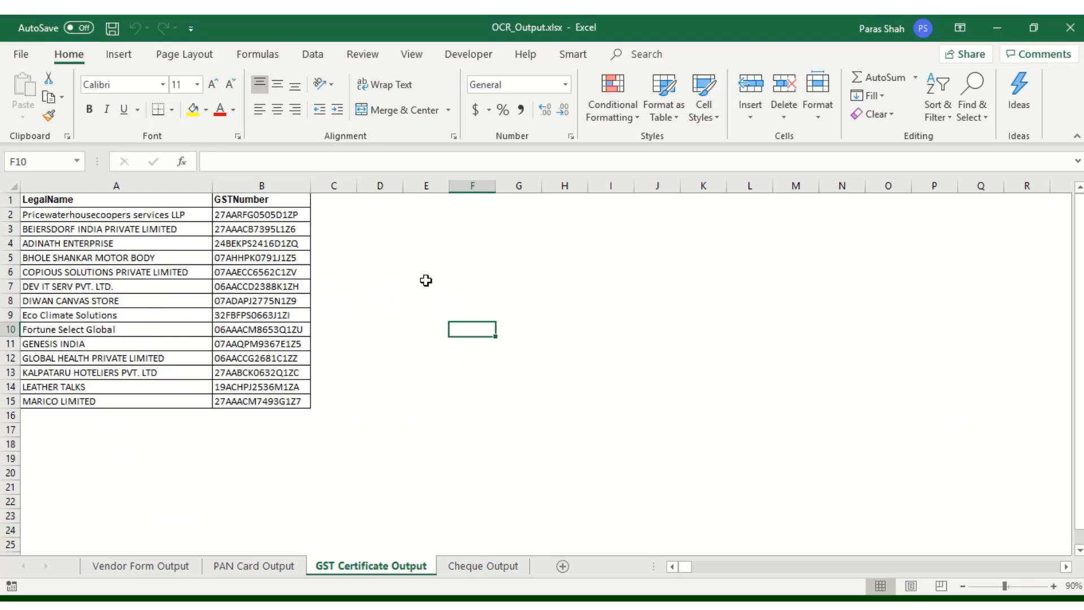
{"action": "left_click", "coordinate": [468, 570]}
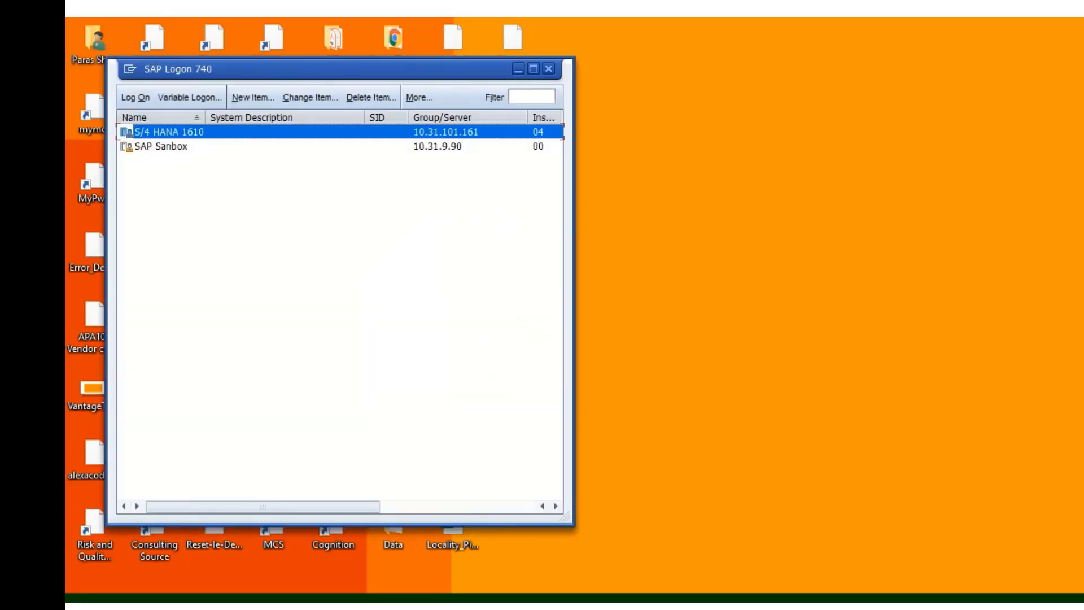
Log on to the SAP Sanbox system in SAP Logon with the account's user name and password.
{"action": "double_click", "coordinate": [160, 146]}
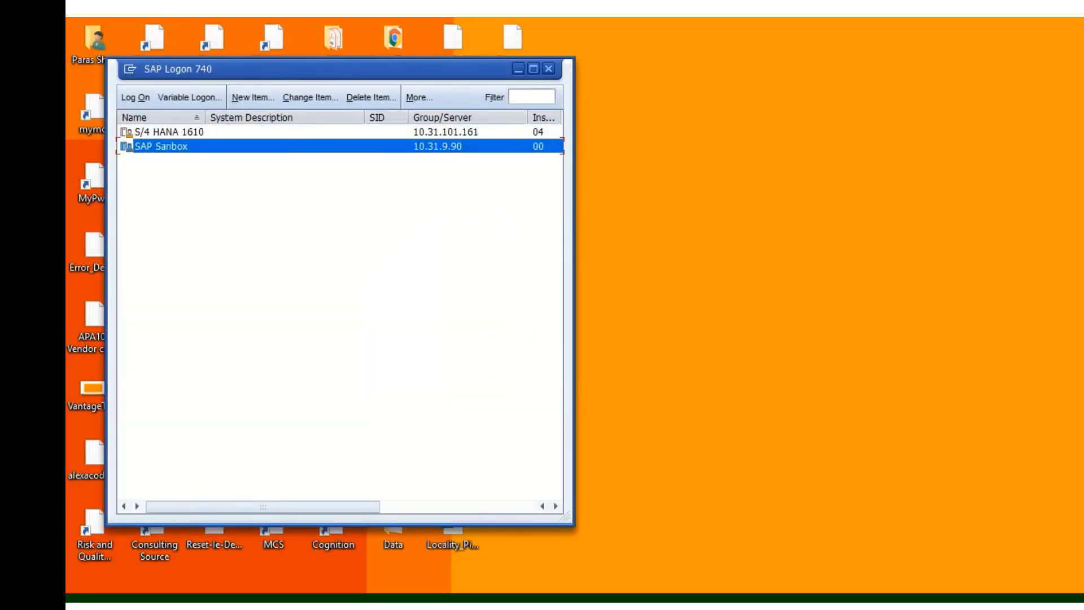
{"action": "type", "text": "pwcin"}
{"action": "key", "text": "Tab"}
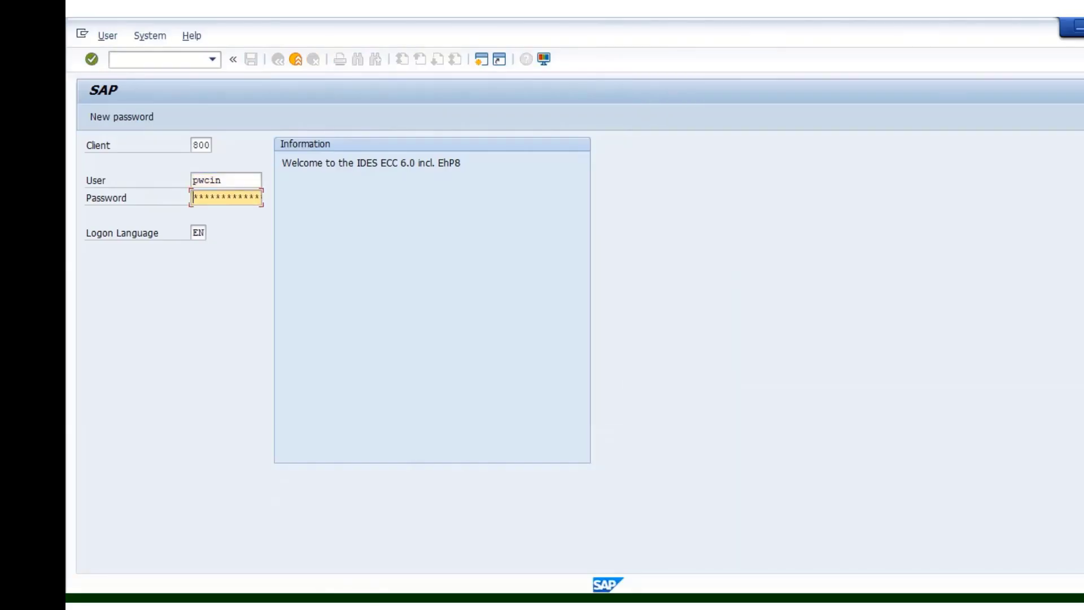
{"action": "key", "text": "Return"}
Start transaction SE16N and display the entries of table LFA1 with a maximum of 453446 hits.
{"action": "type", "text": "se16n"}
{"action": "key", "text": "Return"}
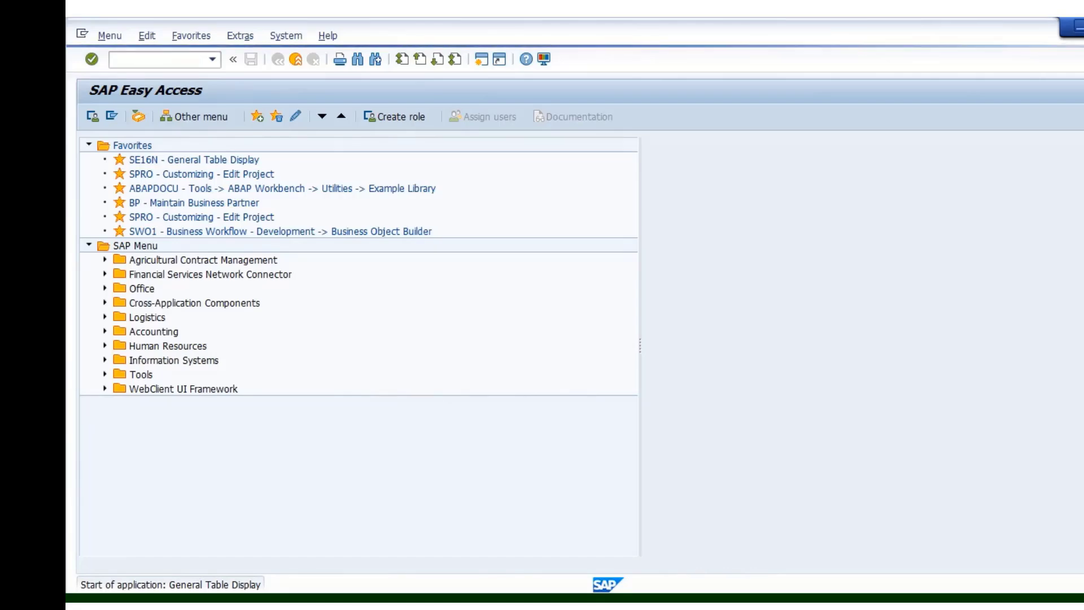
{"action": "type", "text": "LFA1"}
{"action": "key", "text": "Return"}
{"action": "type", "text": "453446"}
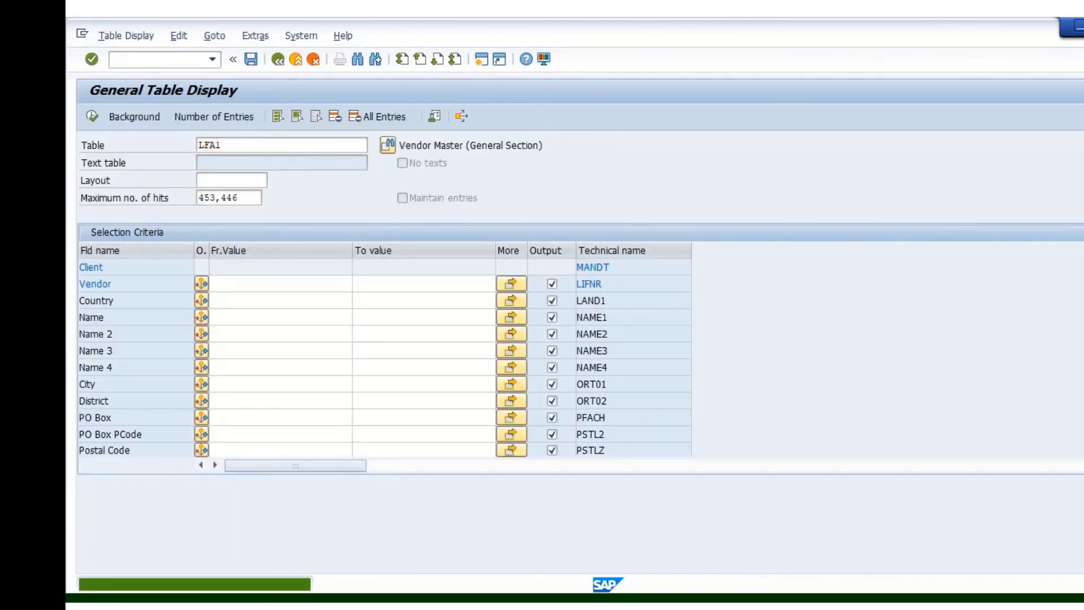
{"action": "key", "text": "F8"}
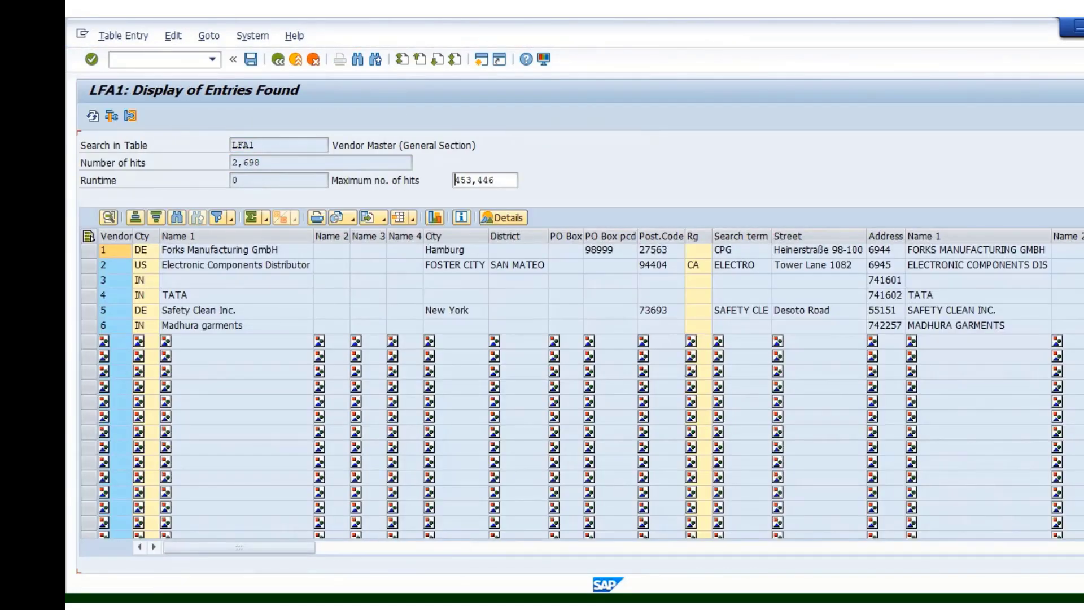
Export the LFA1 vendor entries to a spreadsheet named export.XLSX in the RoboticEnterpriseFramework folder.
{"action": "right_click", "coordinate": [612, 387]}
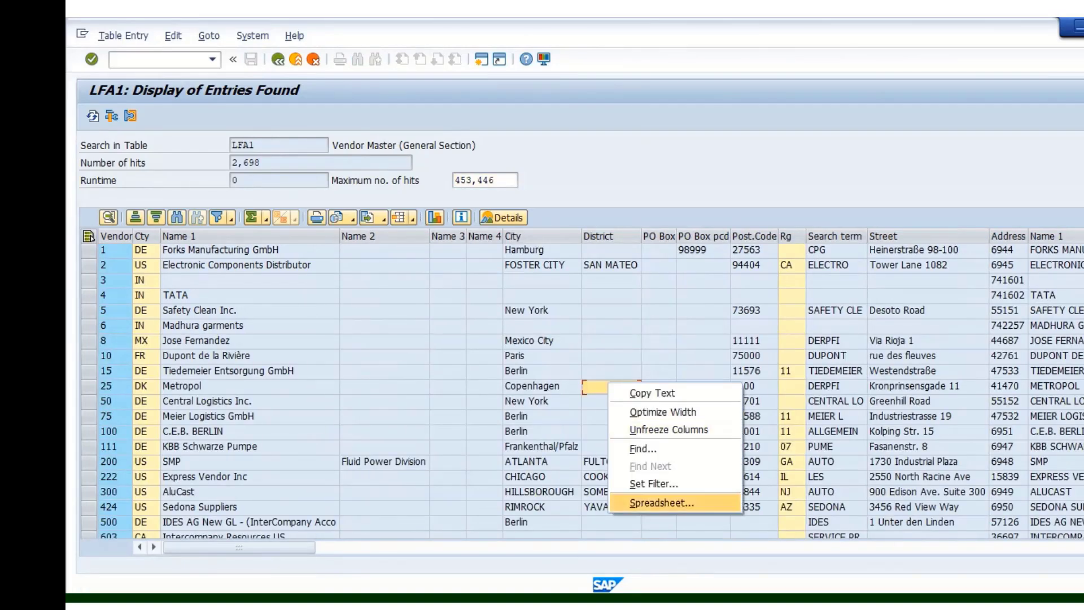
{"action": "left_click", "coordinate": [661, 503]}
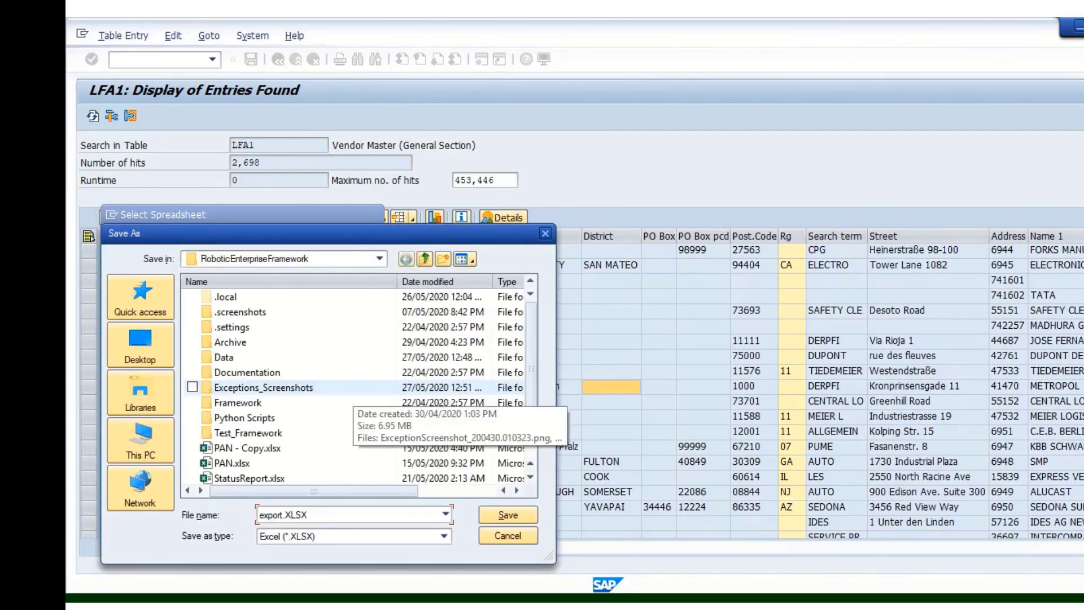
{"action": "key", "text": "Return"}
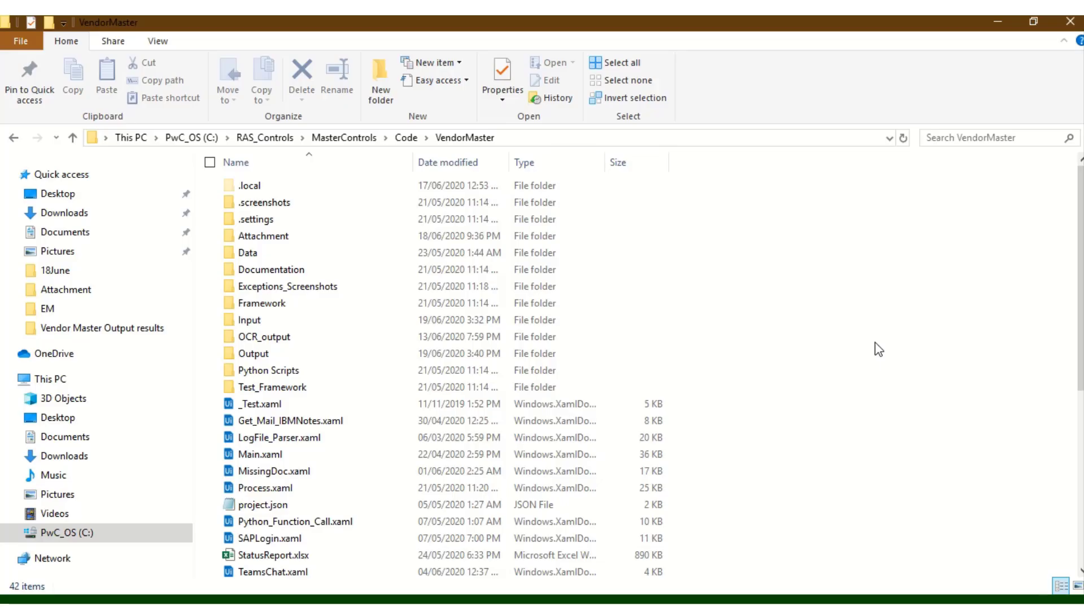
Open VendorMasterFile.xlsx from the VendorMaster Output folder and examine the Overall Master Status column of the Master Sheet.
{"action": "double_click", "coordinate": [330, 357]}
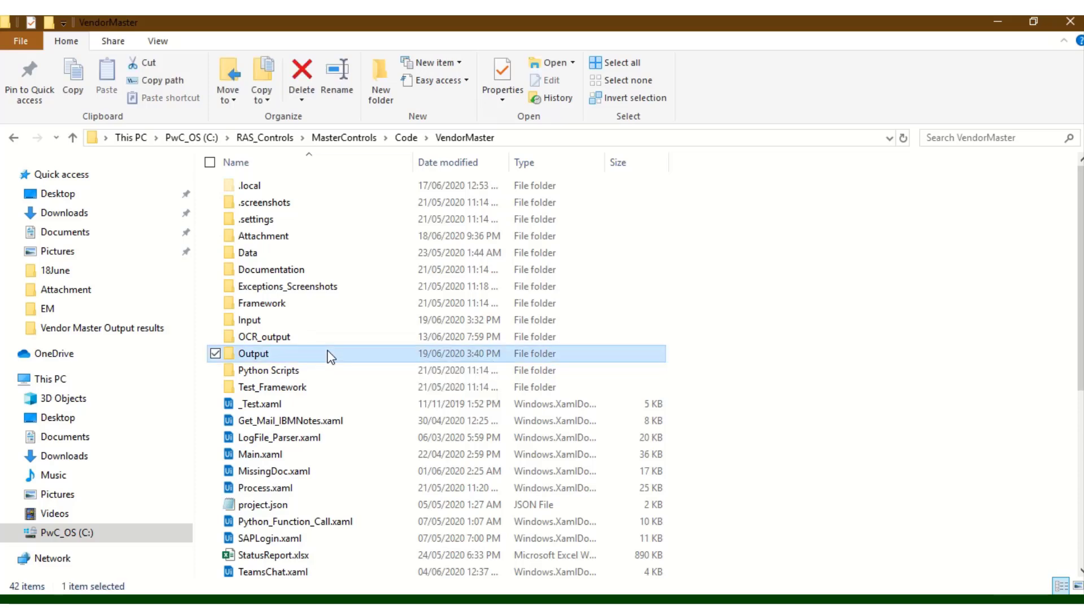
{"action": "double_click", "coordinate": [324, 190]}
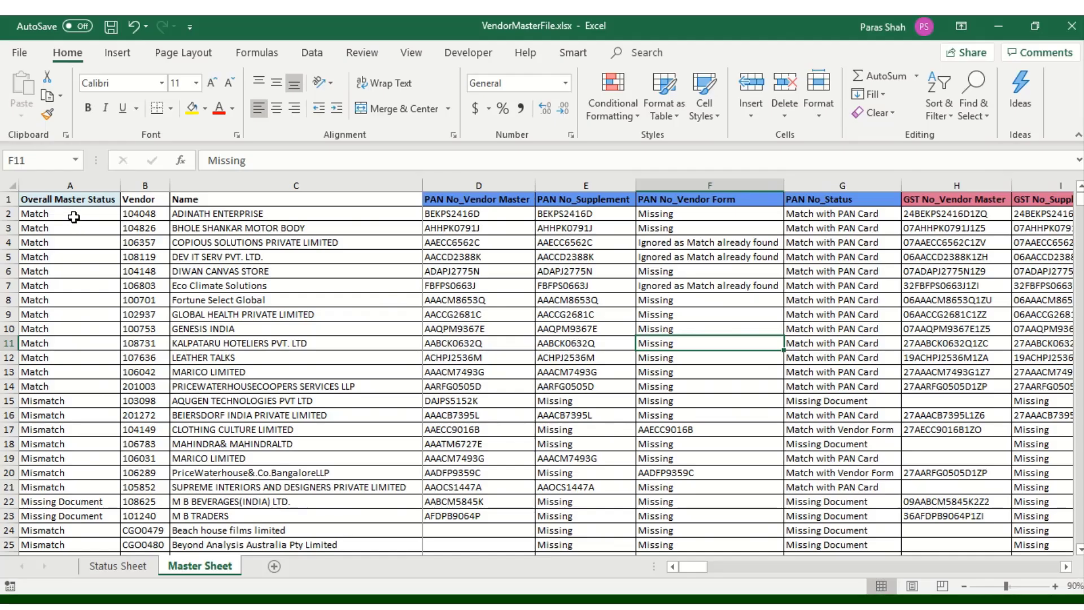
{"action": "left_click_drag", "start_coordinate": [74, 216], "coordinate": [80, 486]}
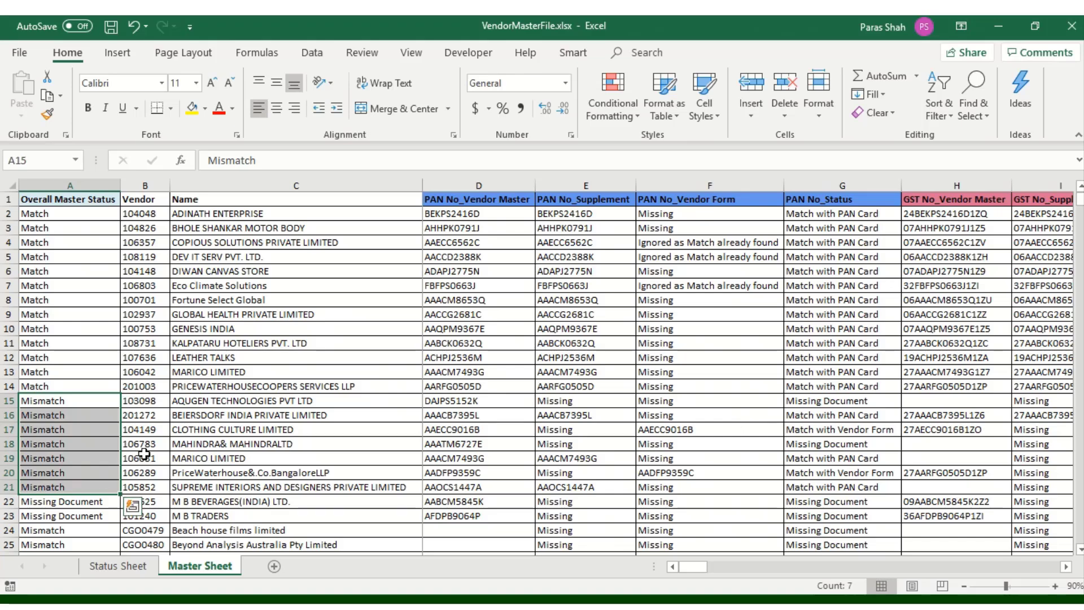
Fill the PRICEWATERHOUSECOOPERS SERVICES LLP row (row 14) of the Master Sheet with yellow.
{"action": "left_click", "coordinate": [215, 386]}
{"action": "left_click", "coordinate": [9, 387]}
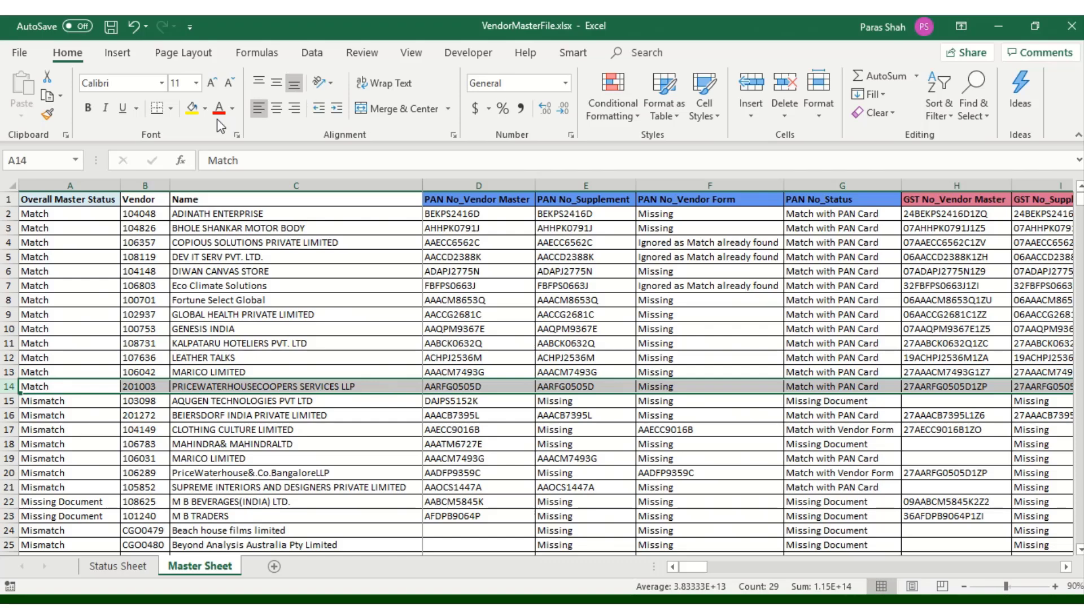
{"action": "left_click", "coordinate": [192, 107]}
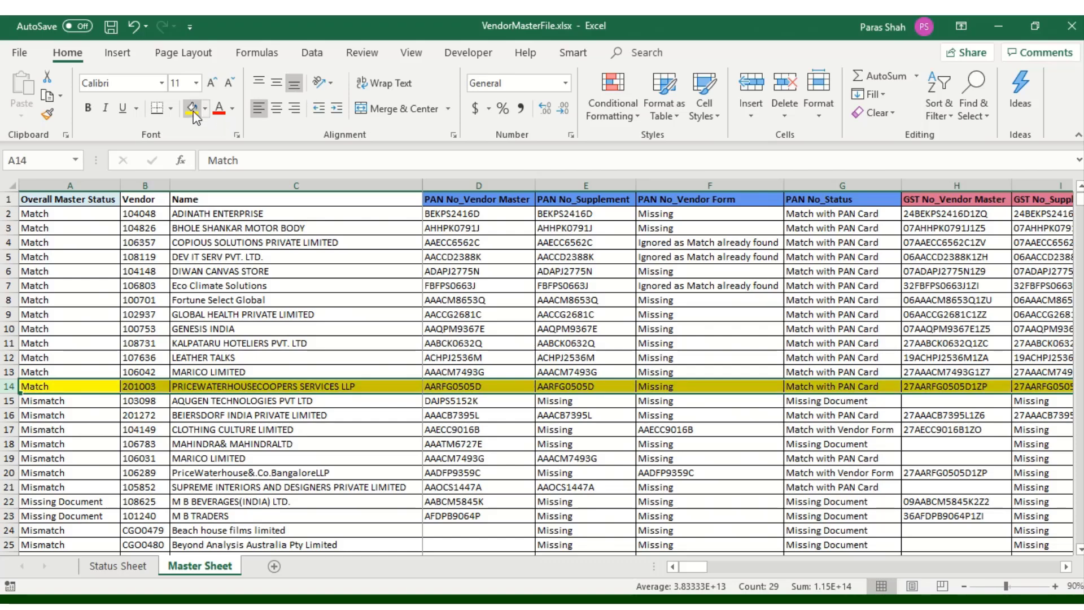
{"action": "left_click", "coordinate": [296, 385]}
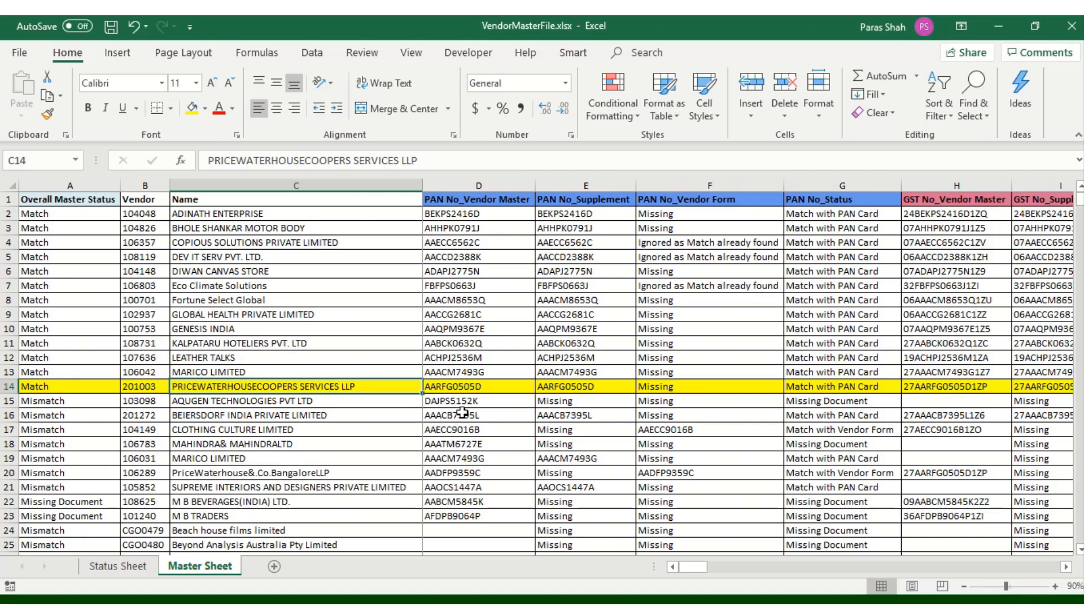
Switch to File Explorer and open OCR_Output.xlsx from OCR_output's Vendor Master Output results folder inside VendorMaster.
{"action": "key", "text": "alt+Tab"}
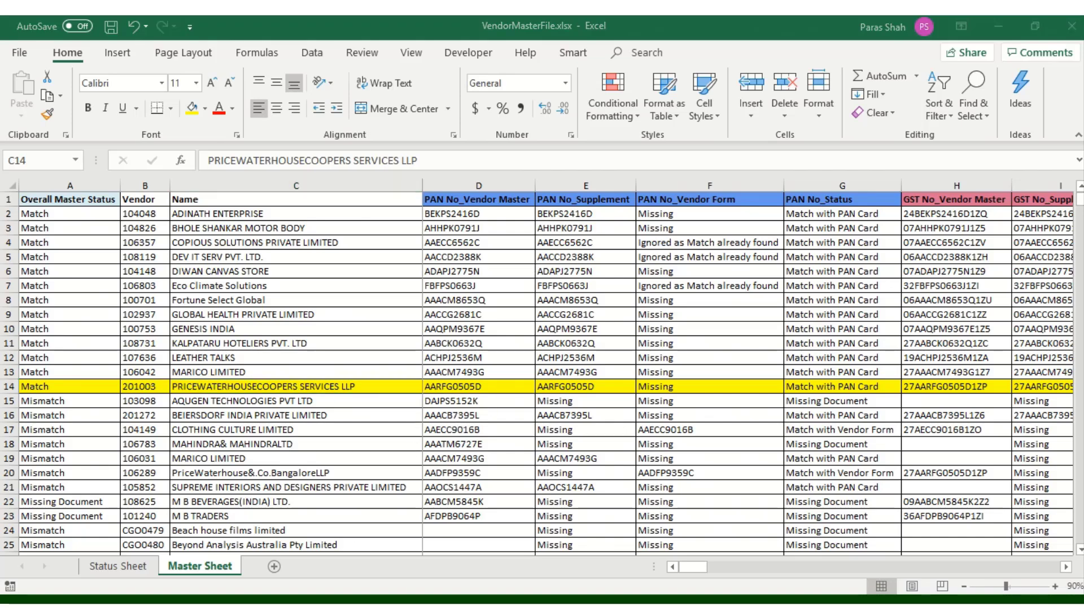
{"action": "left_click", "coordinate": [469, 139]}
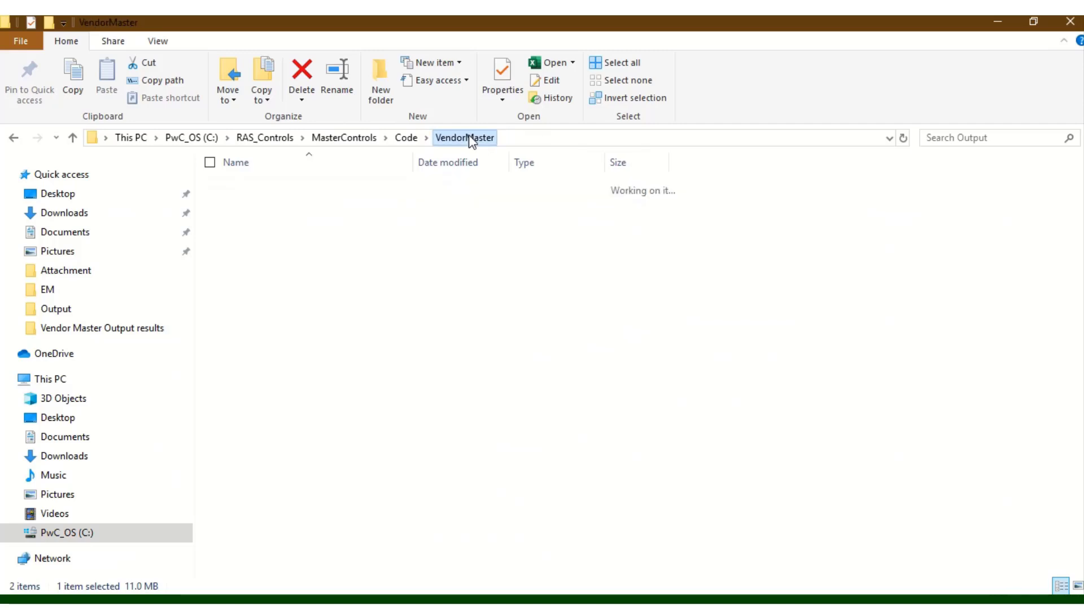
{"action": "left_click", "coordinate": [293, 338]}
{"action": "double_click", "coordinate": [294, 338]}
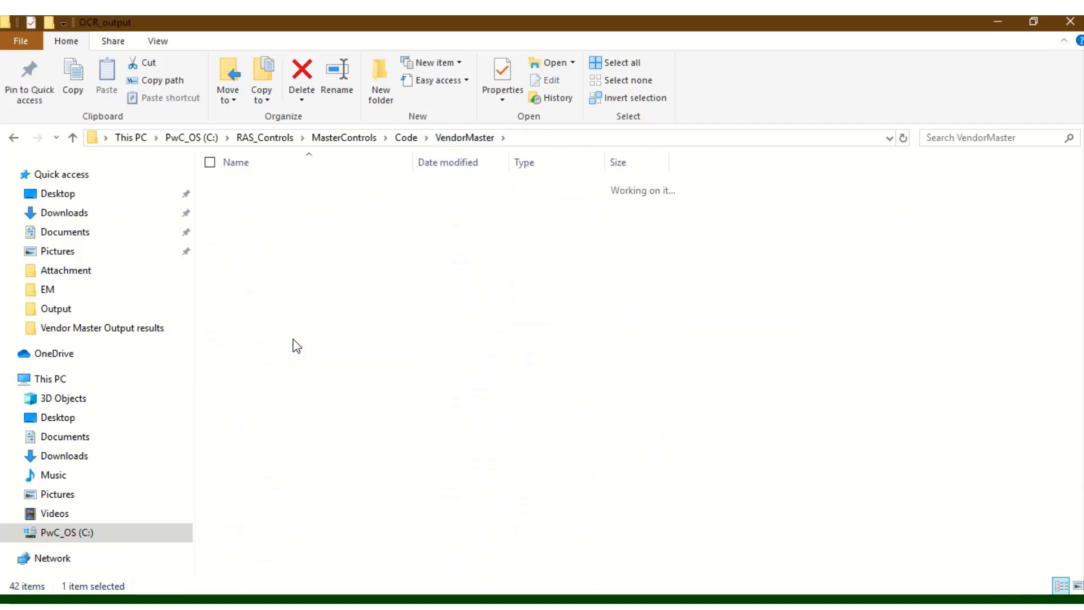
{"action": "double_click", "coordinate": [330, 190]}
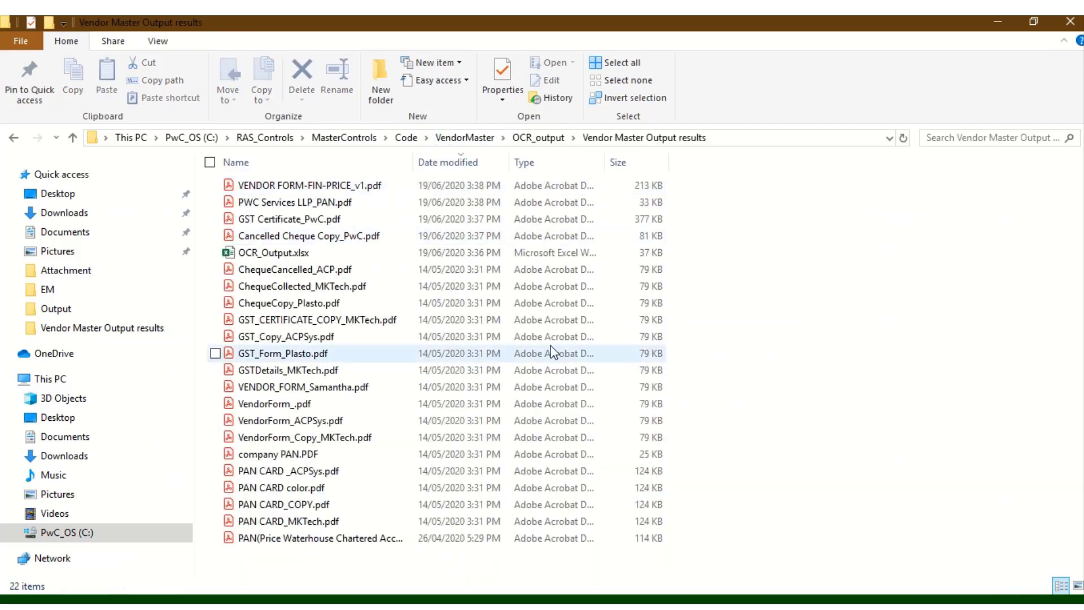
{"action": "double_click", "coordinate": [337, 255]}
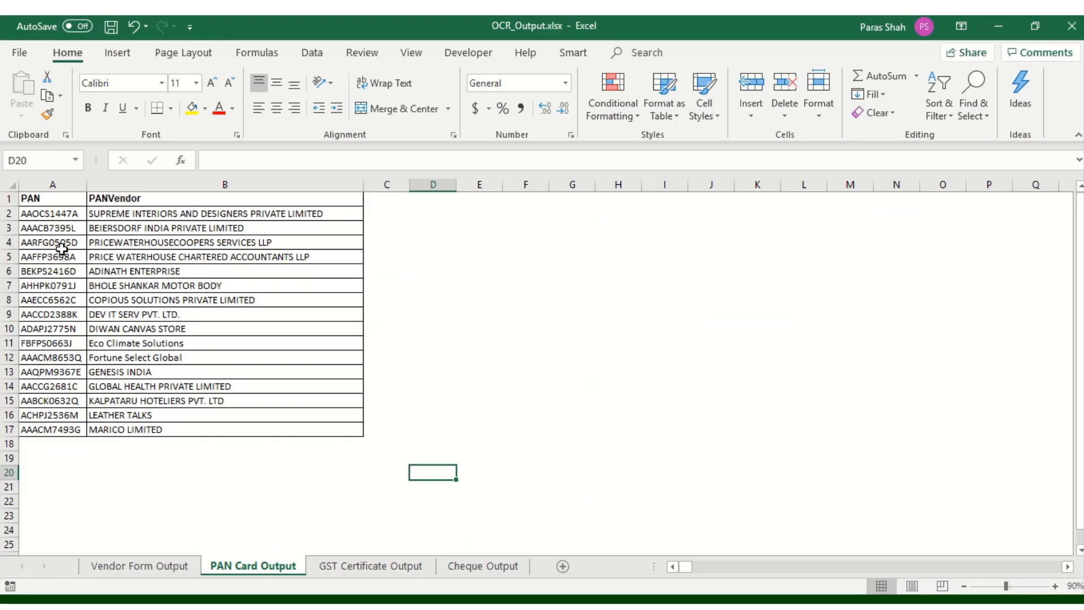
Fill the PAN and PANVendor cells for PRICEWATERHOUSECOOPERS SERVICES LLP with yellow in the PAN Card Output sheet.
{"action": "left_click_drag", "start_coordinate": [59, 242], "coordinate": [125, 241]}
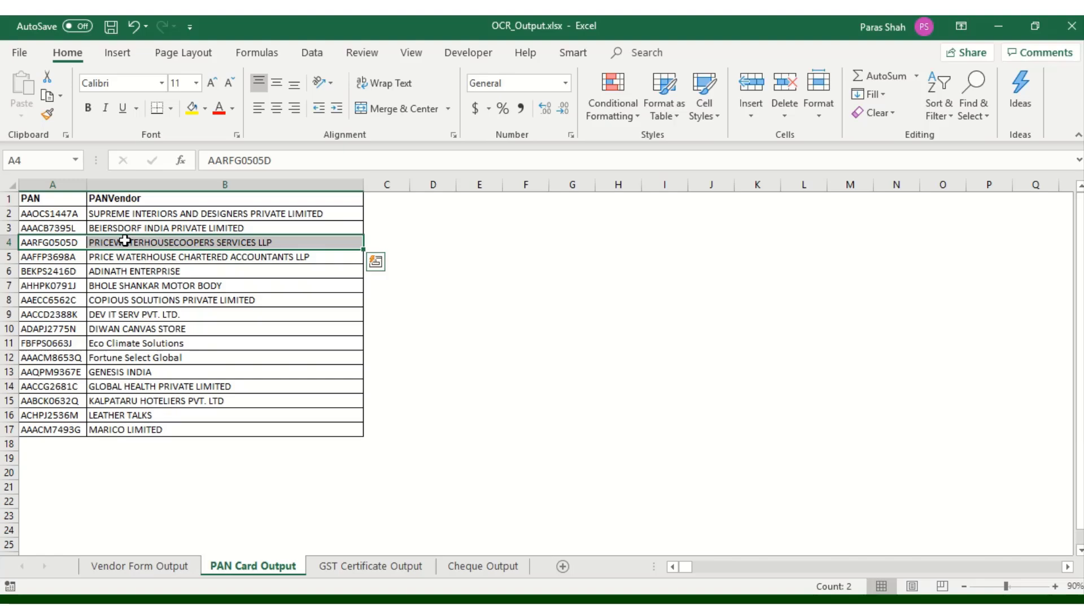
{"action": "left_click", "coordinate": [192, 108]}
{"action": "left_click", "coordinate": [330, 244]}
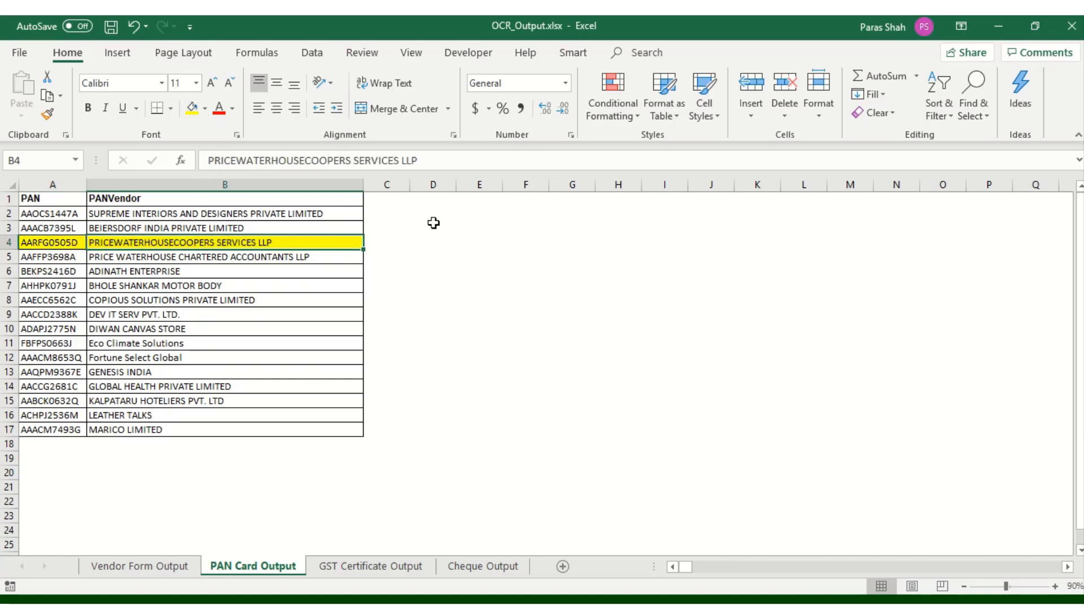
Return to VendorMasterFile.xlsx and check the highlighted vendor's PAN columns and GST number columns in the Master Sheet.
{"action": "key", "text": "alt+Tab"}
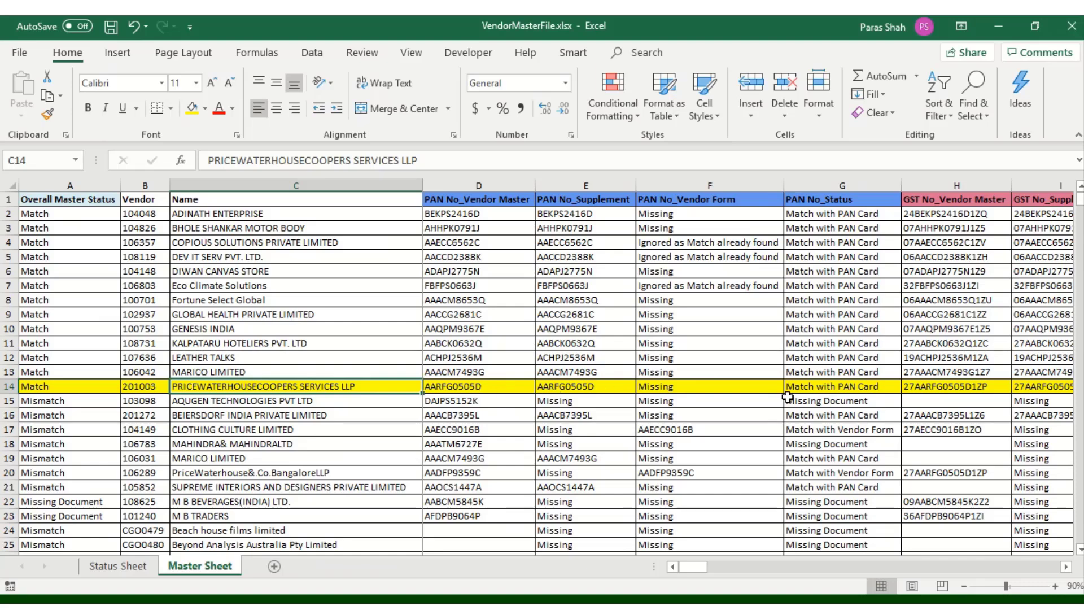
{"action": "left_click", "coordinate": [1066, 567]}
{"action": "left_click", "coordinate": [1067, 567]}
{"action": "left_click", "coordinate": [1066, 567]}
{"action": "left_click", "coordinate": [1066, 567]}
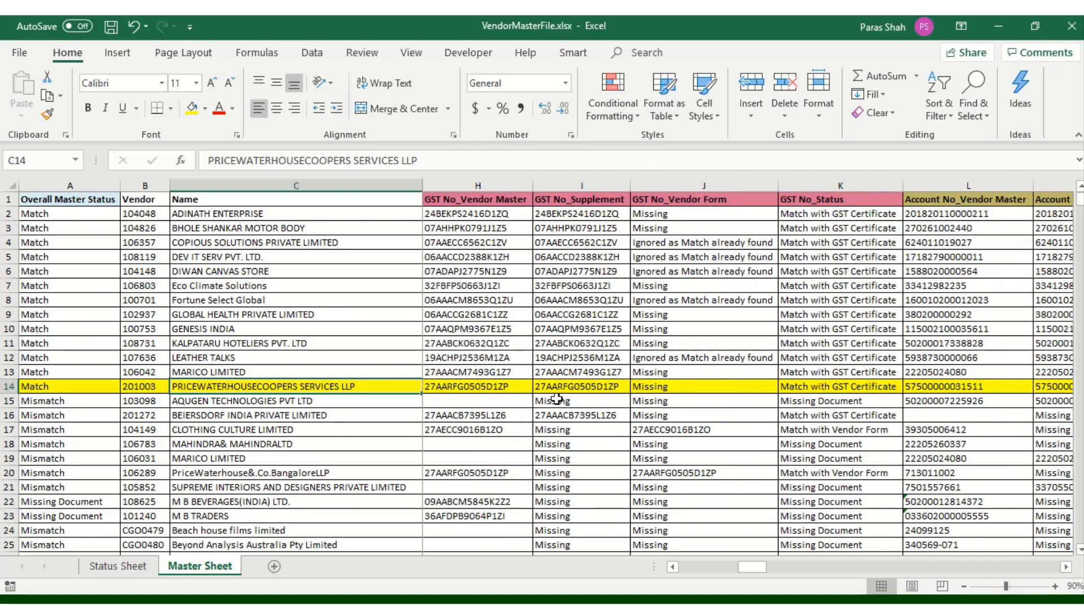
In OCR_Output.xlsx's GST Certificate Output sheet, fill the Pricewaterhousecoopers services LLP name and GSTNumber cells with yellow.
{"action": "key", "text": "alt+Tab"}
{"action": "left_click", "coordinate": [358, 569]}
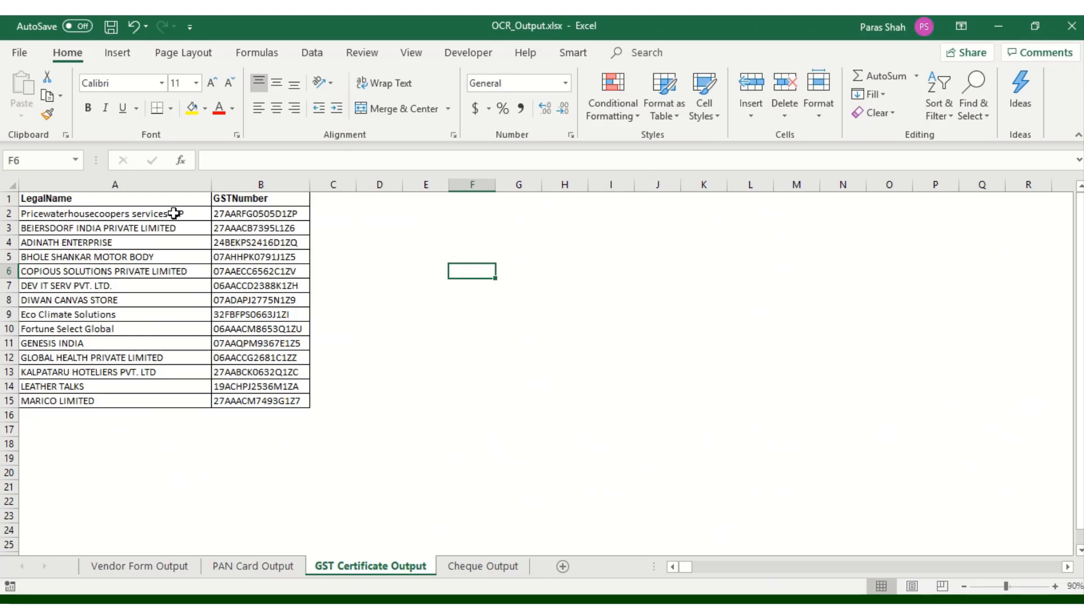
{"action": "left_click_drag", "start_coordinate": [174, 213], "coordinate": [224, 214]}
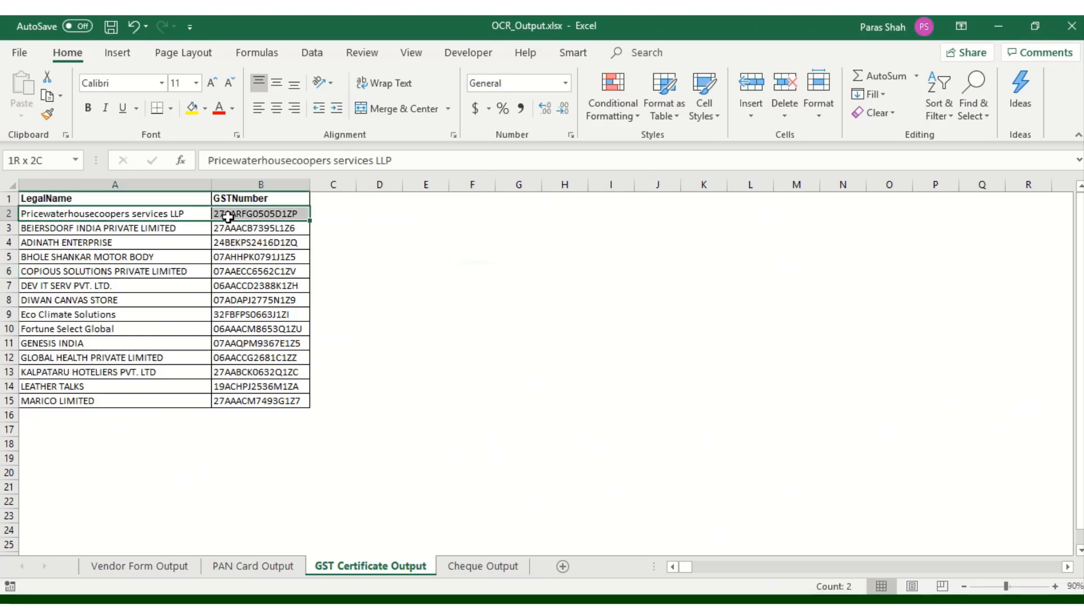
{"action": "left_click", "coordinate": [192, 108]}
{"action": "left_click", "coordinate": [228, 212]}
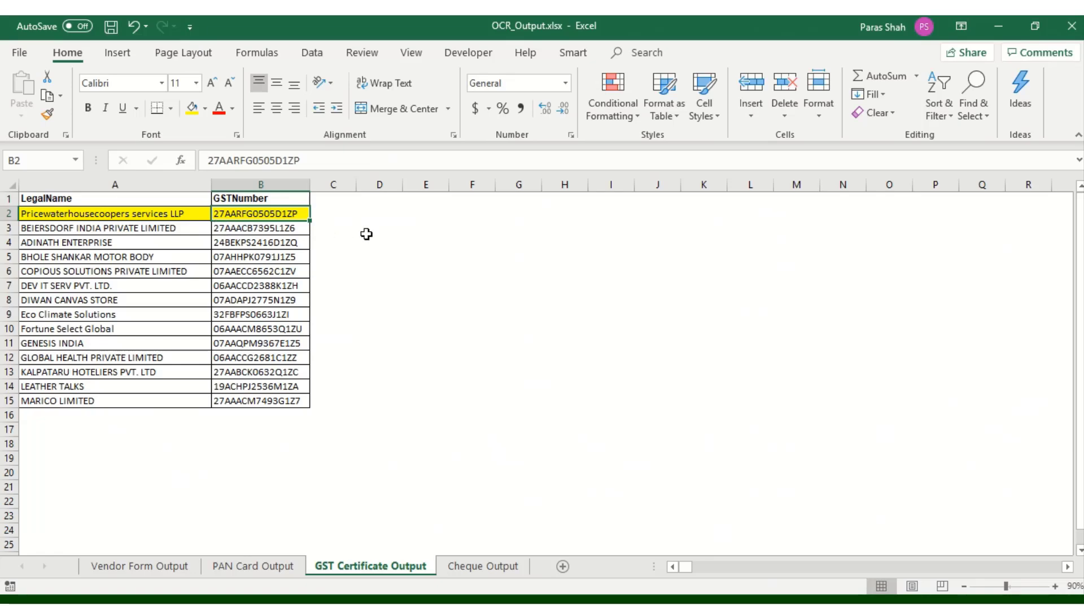
Return to VendorMasterFile.xlsx and check the highlighted vendor's GST status and account number columns from vendor master and cheque.
{"action": "key", "text": "alt+Tab"}
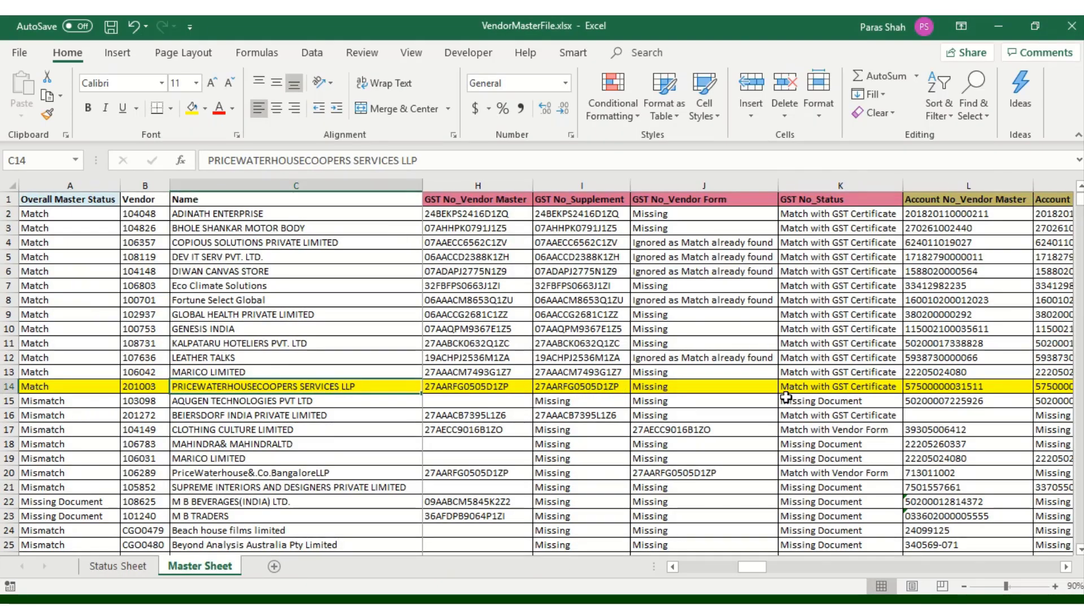
{"action": "left_click", "coordinate": [1066, 568]}
{"action": "left_click", "coordinate": [1066, 567]}
{"action": "left_click", "coordinate": [1066, 567]}
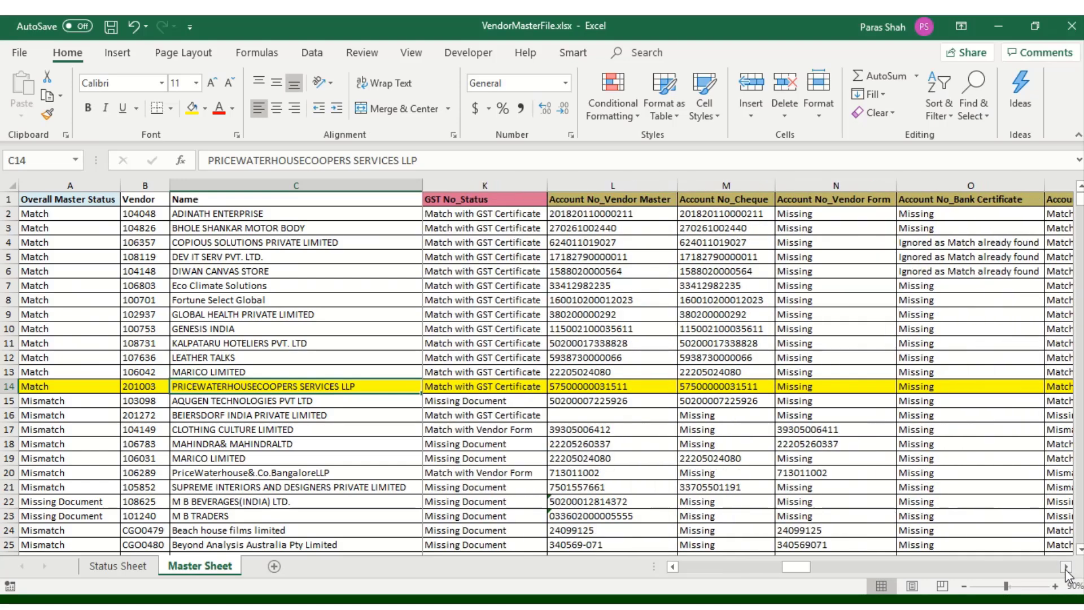
{"action": "left_click", "coordinate": [1066, 567]}
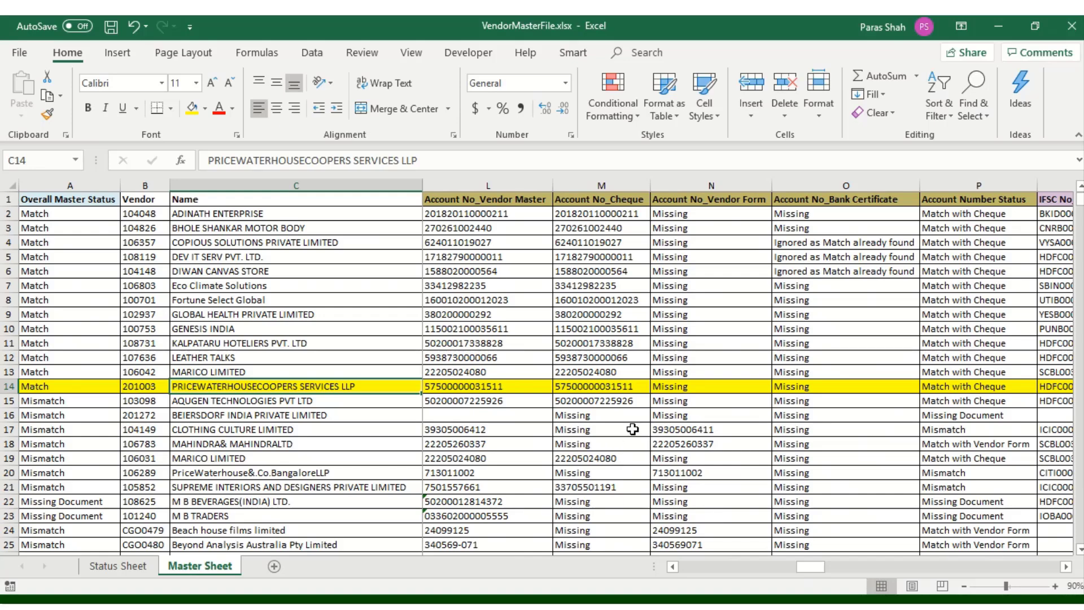
In OCR_Output.xlsx's Cheque Output sheet, fill the account number and vendor name cells for PRICEWATERHOUSECOOPERS SERVICES LLP with yellow.
{"action": "key", "text": "alt+Tab"}
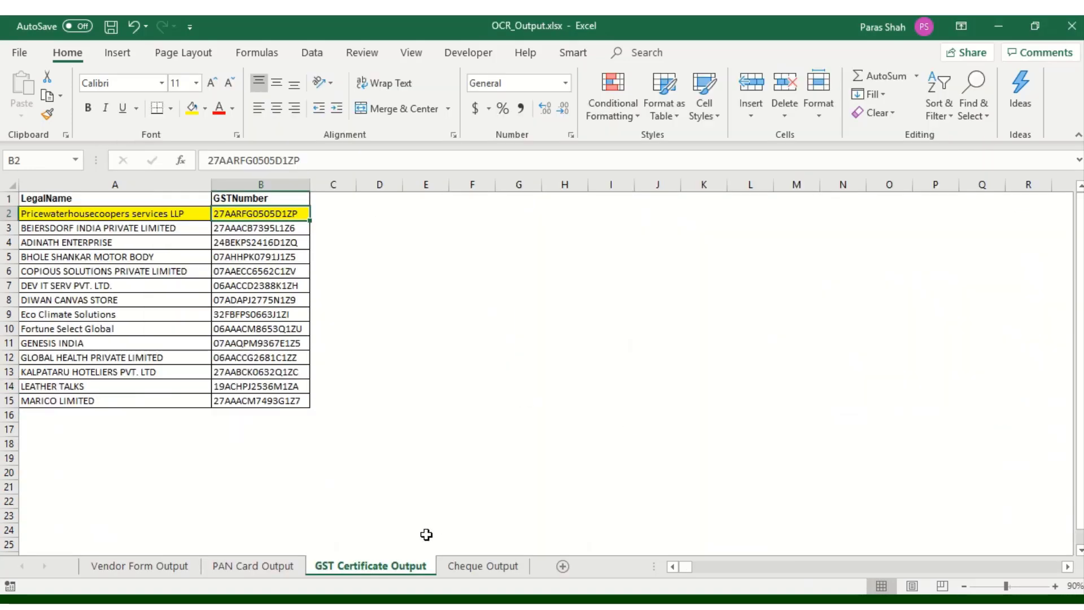
{"action": "left_click", "coordinate": [464, 566]}
{"action": "left_click_drag", "start_coordinate": [100, 216], "coordinate": [156, 214]}
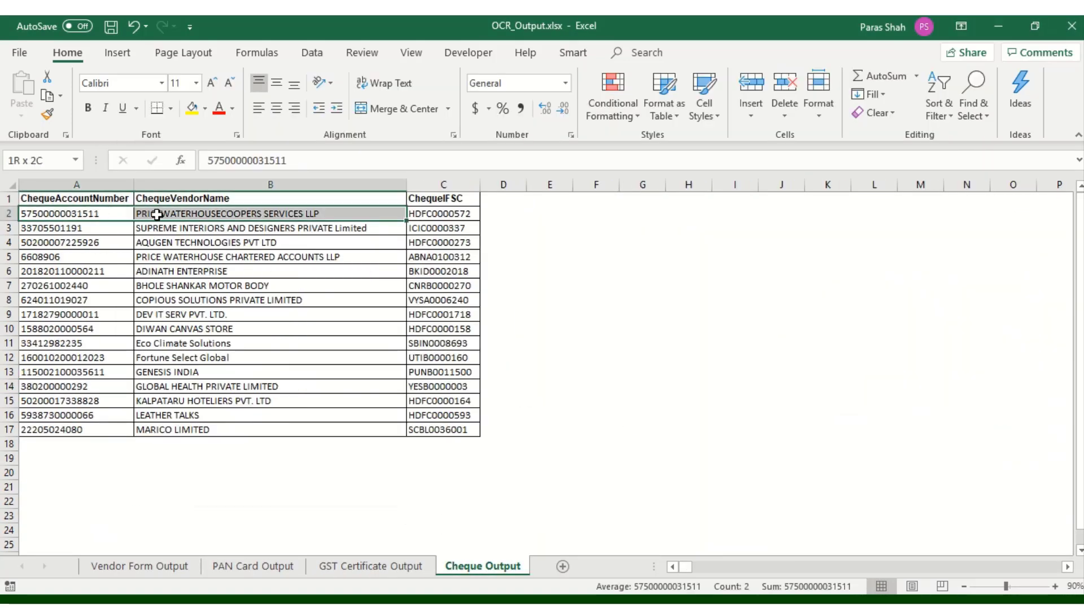
{"action": "left_click", "coordinate": [193, 110]}
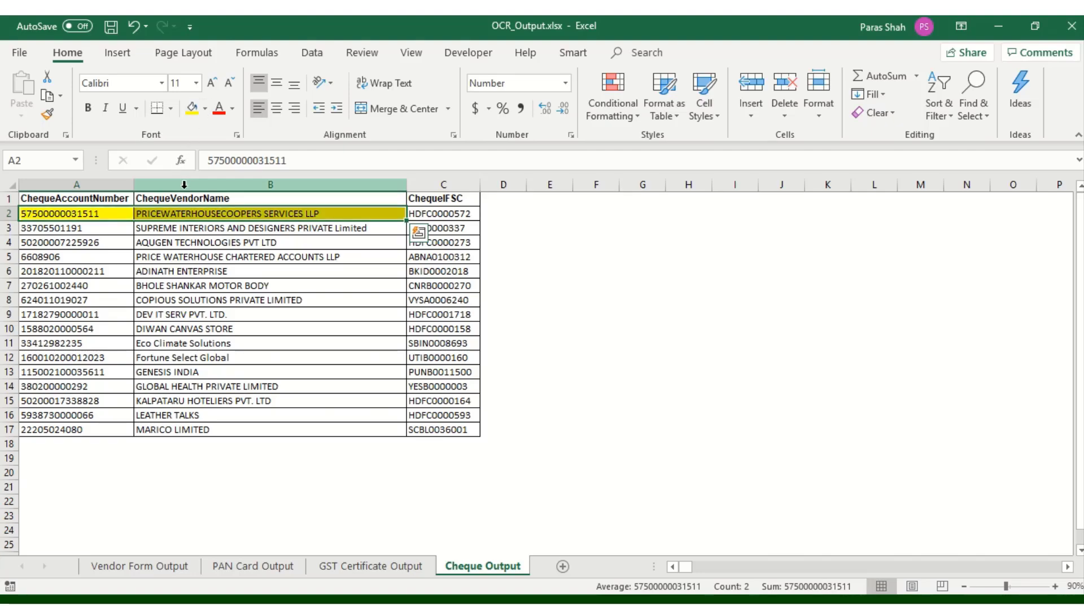
{"action": "left_click", "coordinate": [186, 217]}
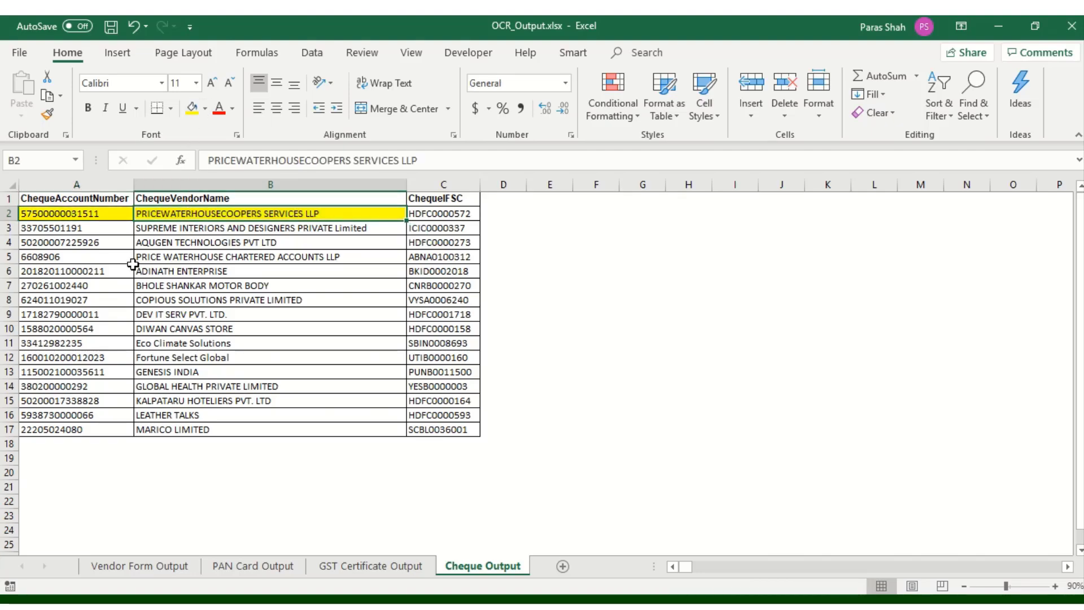
Return to VendorMasterFile.xlsx and check the highlighted vendor's account number status and IFSC columns in the Master Sheet.
{"action": "key", "text": "alt+Tab"}
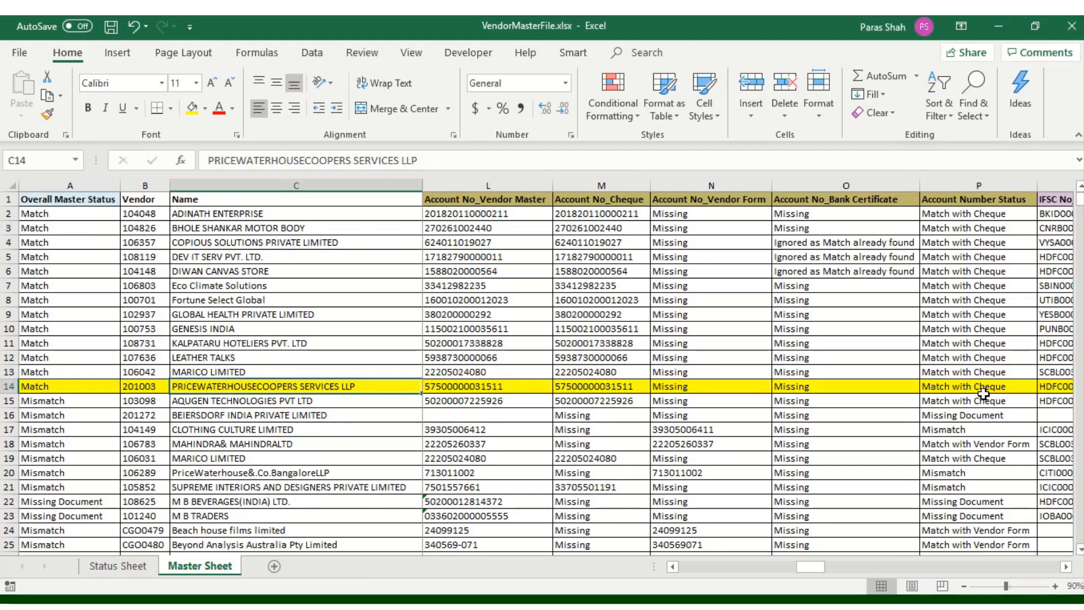
{"action": "left_click", "coordinate": [1067, 567]}
{"action": "left_click", "coordinate": [1067, 568]}
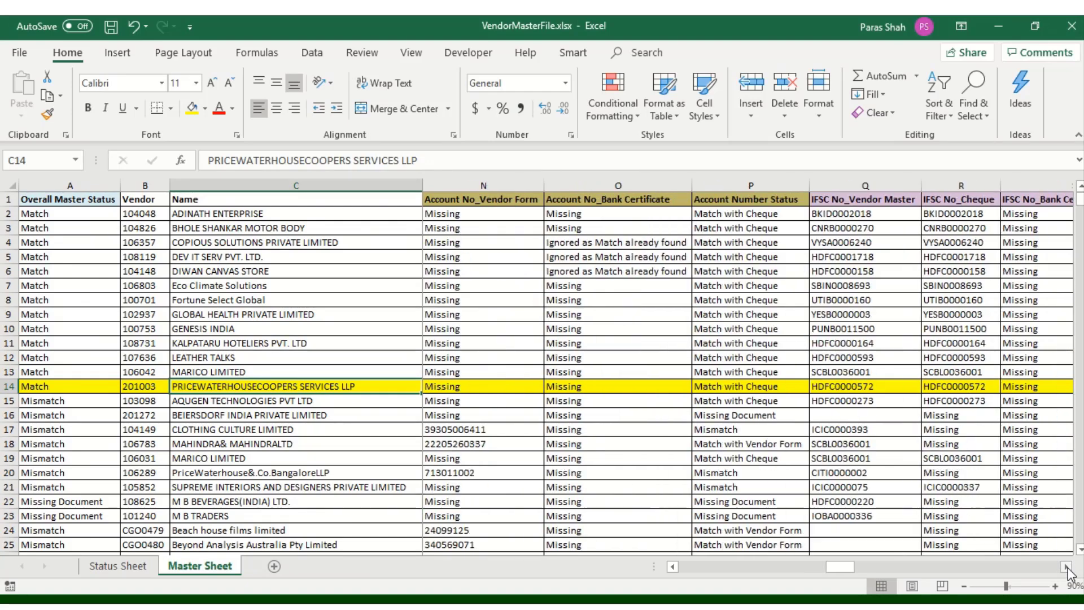
{"action": "left_click", "coordinate": [1067, 567]}
{"action": "left_click", "coordinate": [1067, 567]}
{"action": "left_click", "coordinate": [1067, 567]}
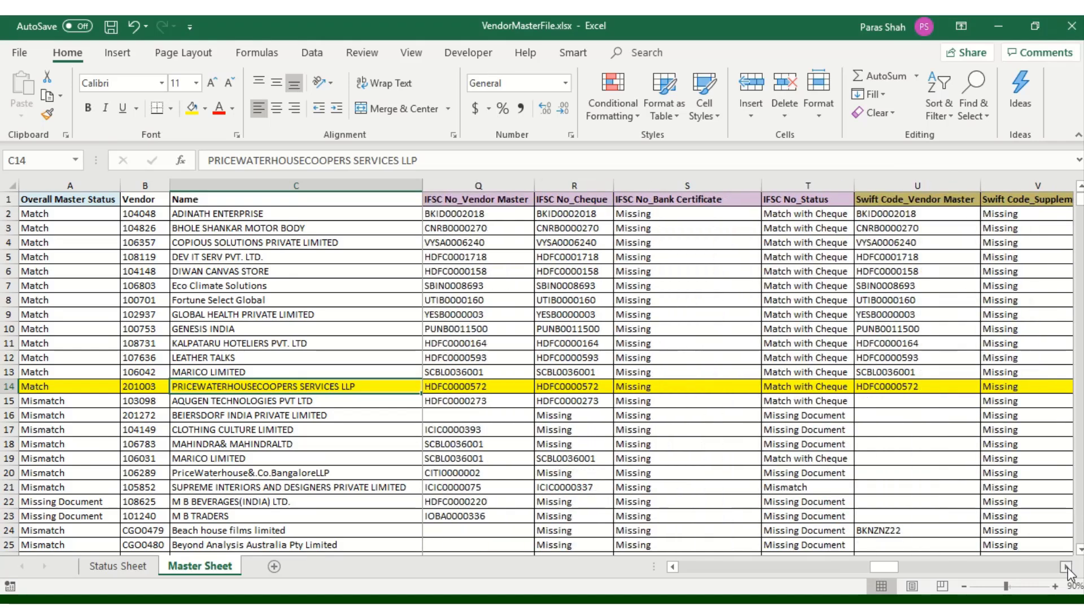
{"action": "left_click", "coordinate": [1068, 567]}
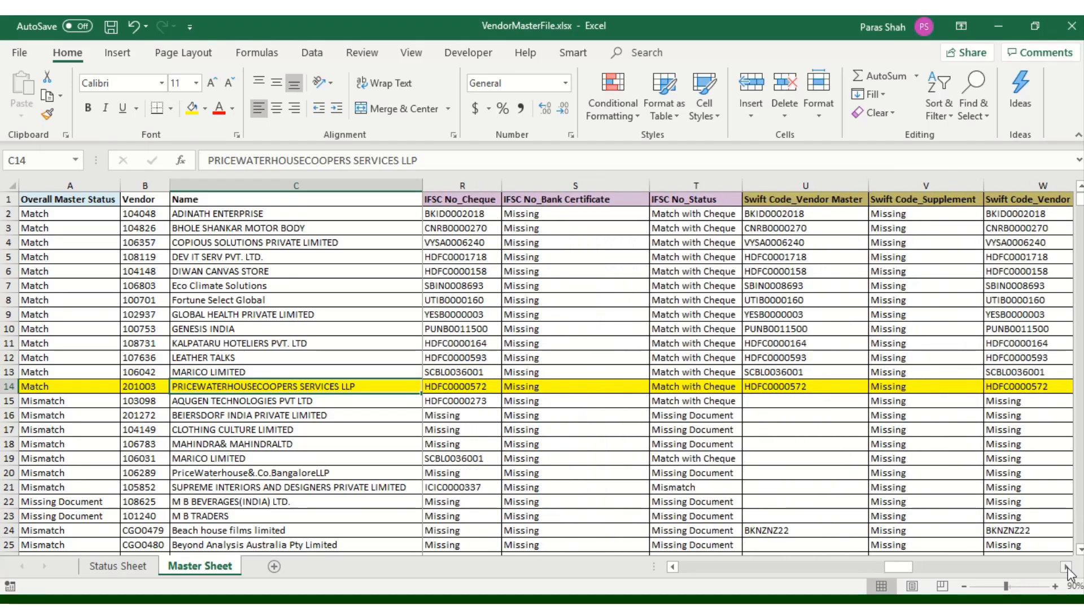
Check the highlighted vendor's Swift code columns and the vendor name columns from the vendor form.
{"action": "left_click", "coordinate": [1067, 567]}
{"action": "left_click", "coordinate": [1067, 568]}
{"action": "left_click", "coordinate": [1067, 568]}
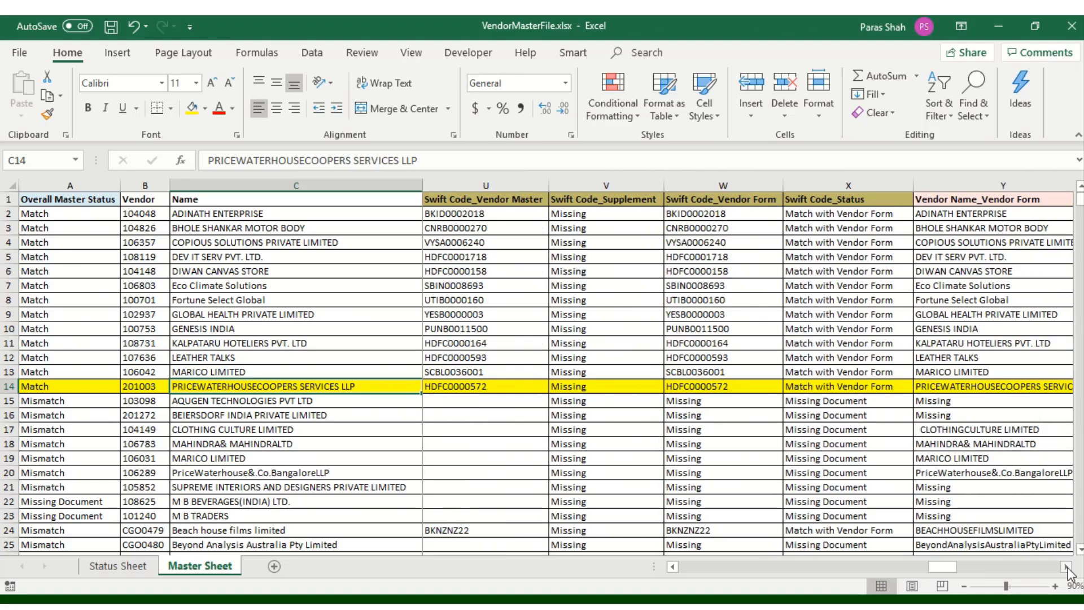
{"action": "left_click", "coordinate": [1067, 568]}
{"action": "left_click", "coordinate": [1067, 568]}
{"action": "left_click", "coordinate": [1067, 567]}
{"action": "left_click", "coordinate": [1067, 568]}
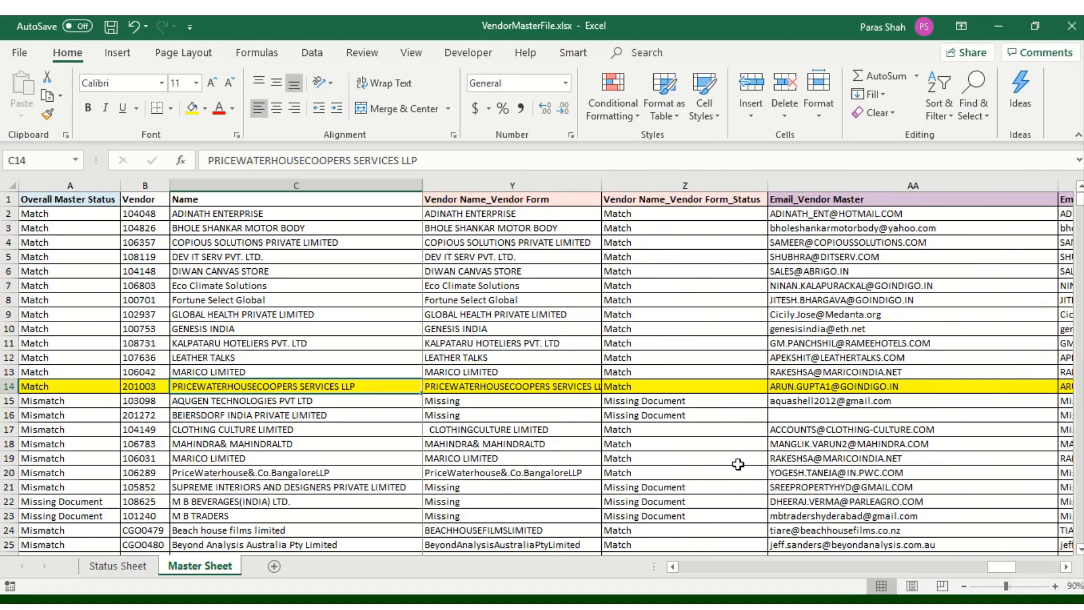
In OCR_Output.xlsx's Vendor Form Output sheet, fill the entire PRICEWATERHOUSECOOPERS SERVICES LLP row with yellow.
{"action": "key", "text": "alt+Tab"}
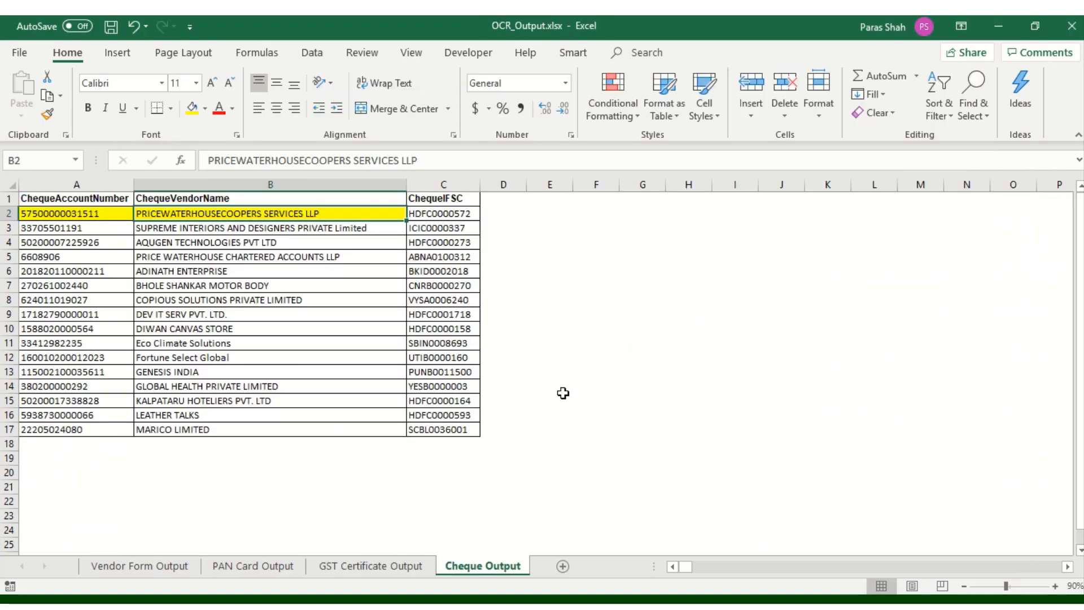
{"action": "left_click", "coordinate": [150, 565]}
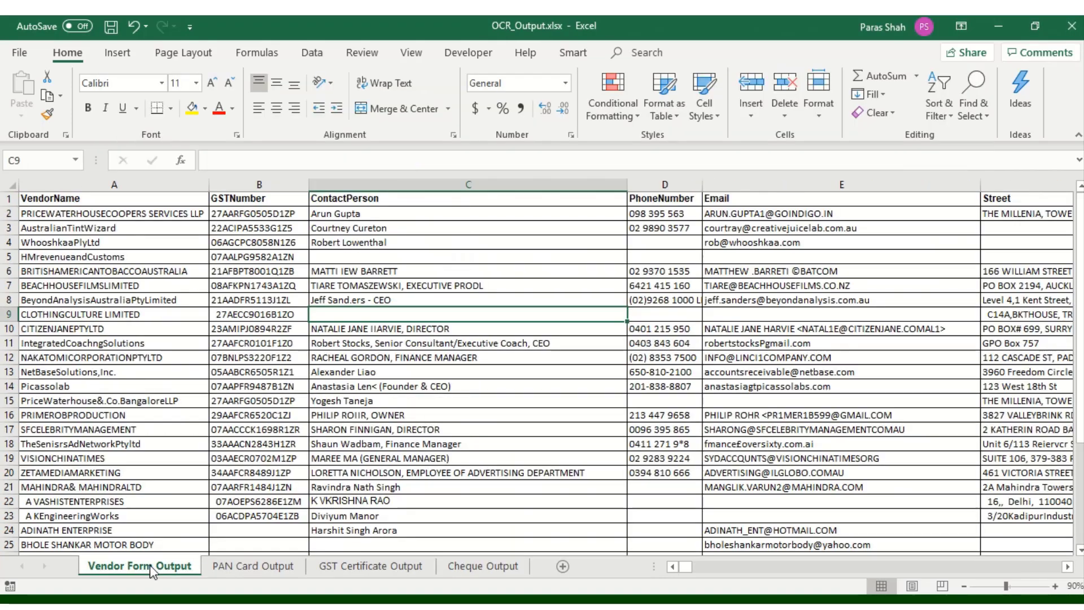
{"action": "left_click", "coordinate": [5, 212]}
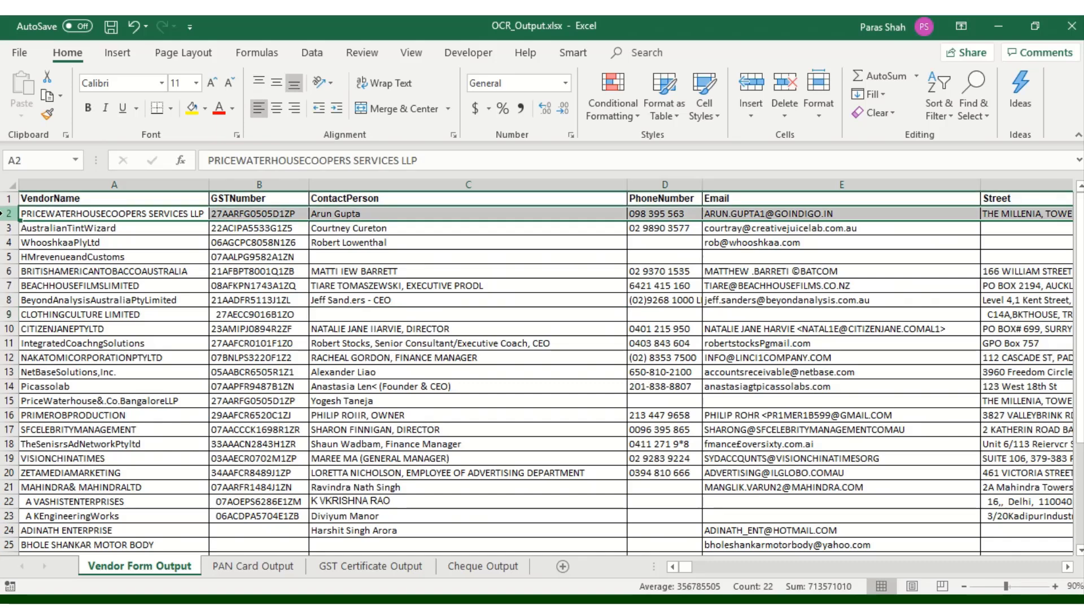
{"action": "left_click", "coordinate": [191, 109]}
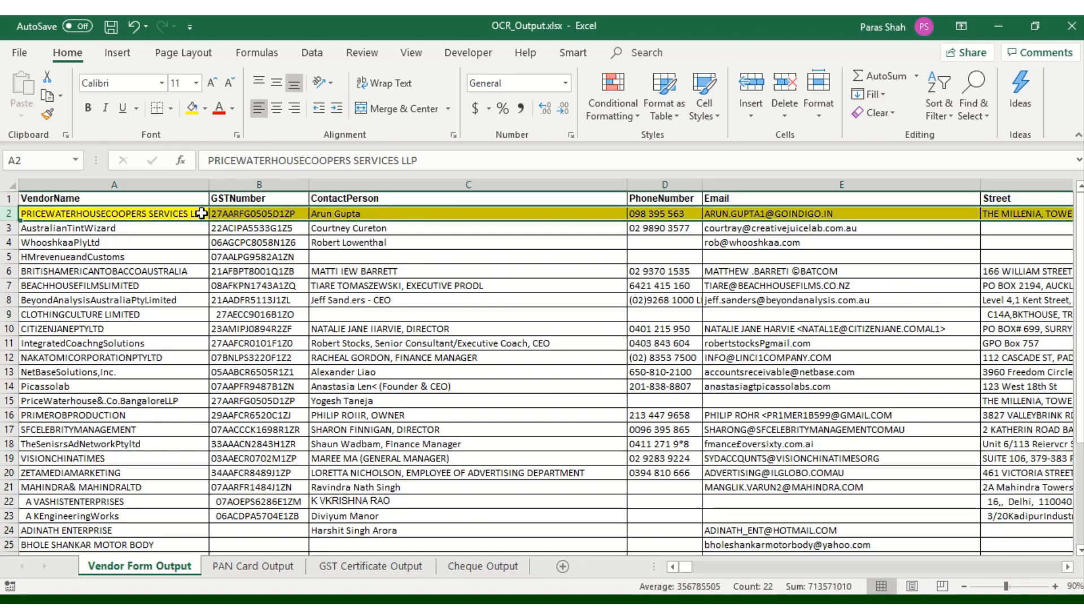
{"action": "left_click", "coordinate": [201, 213]}
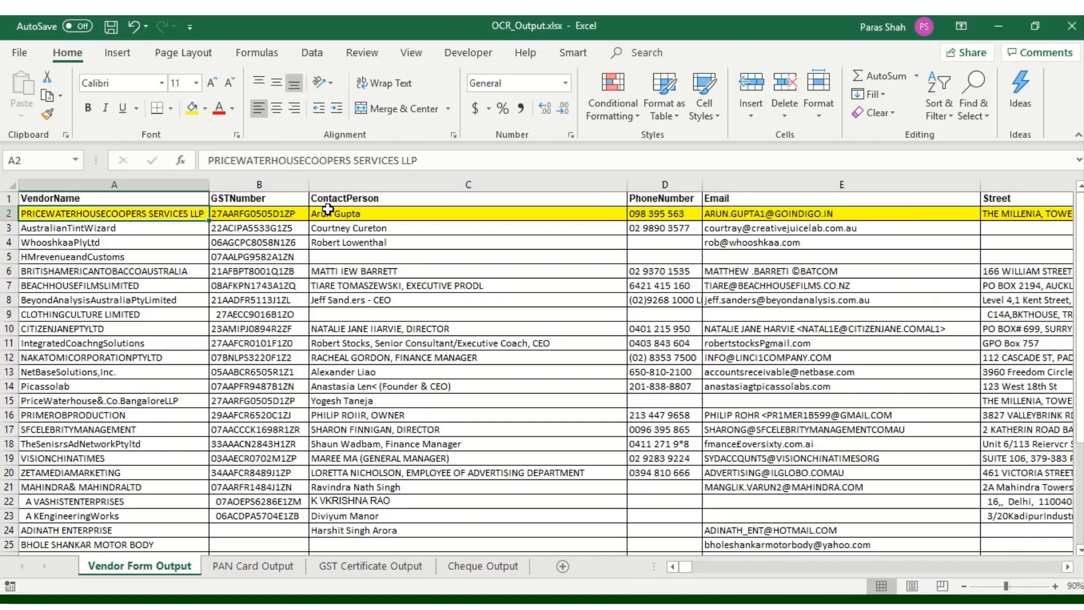
Return to VendorMasterFile.xlsx and fill the PRICEWATERHOUSECOOPERS SERVICES LLP row in the Status Sheet with yellow.
{"action": "key", "text": "alt+Tab"}
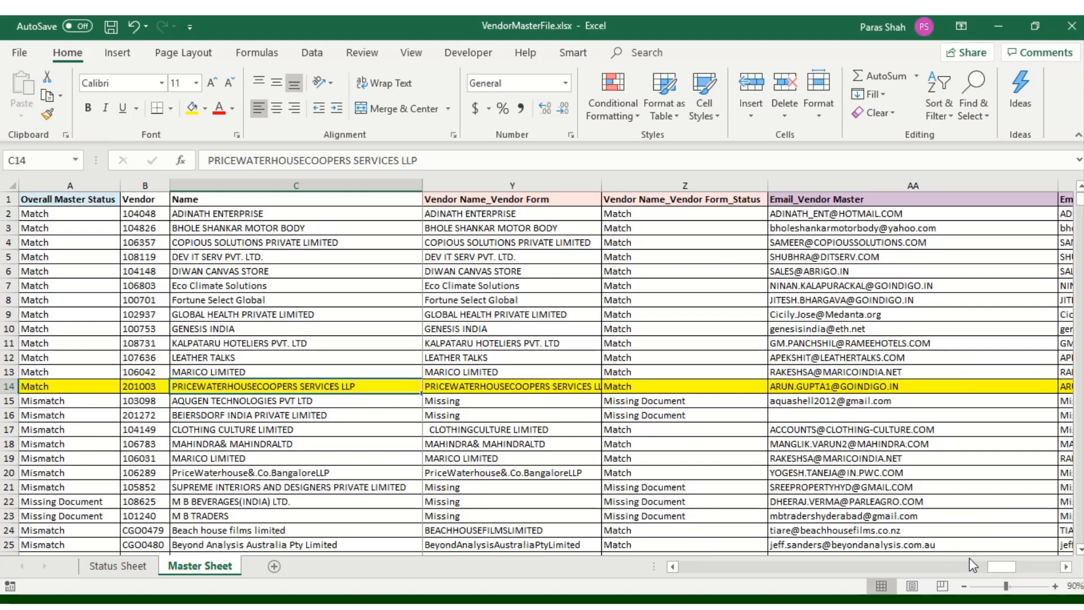
{"action": "left_click_drag", "start_coordinate": [1001, 565], "coordinate": [122, 386]}
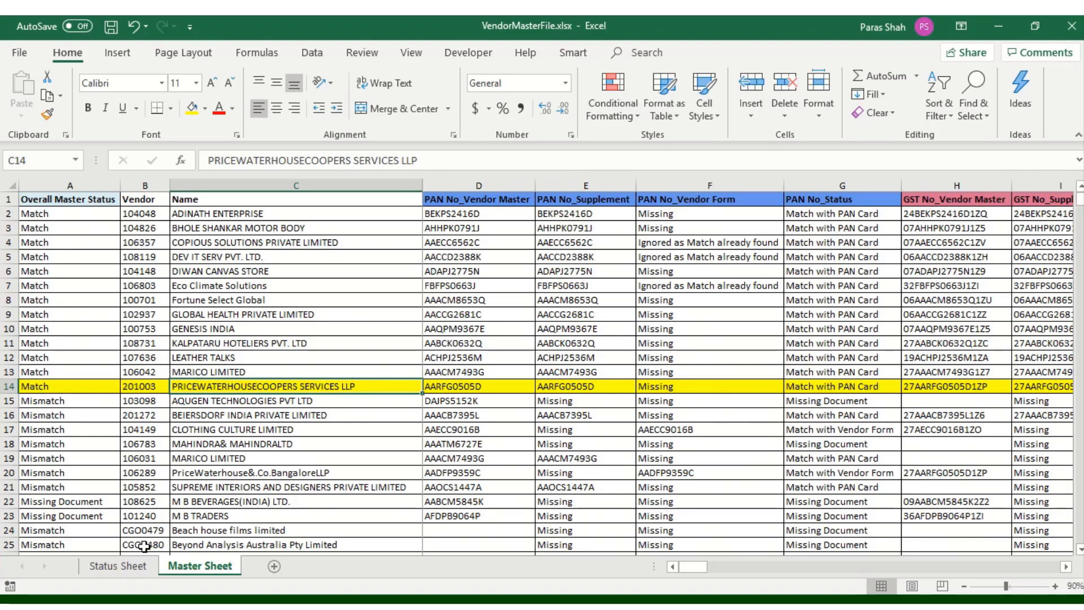
{"action": "left_click", "coordinate": [118, 566]}
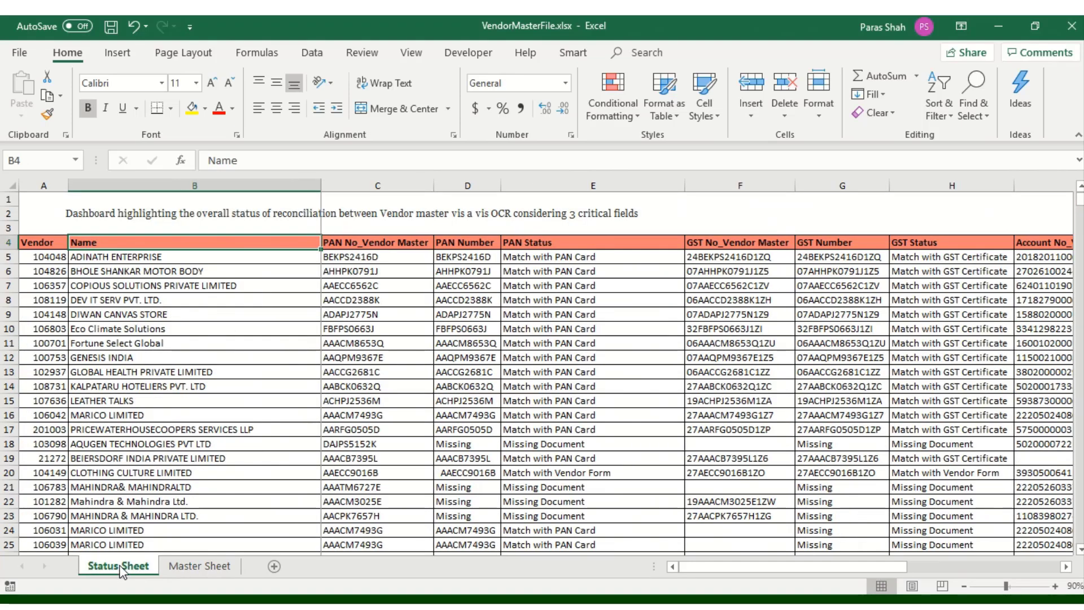
{"action": "left_click", "coordinate": [9, 430]}
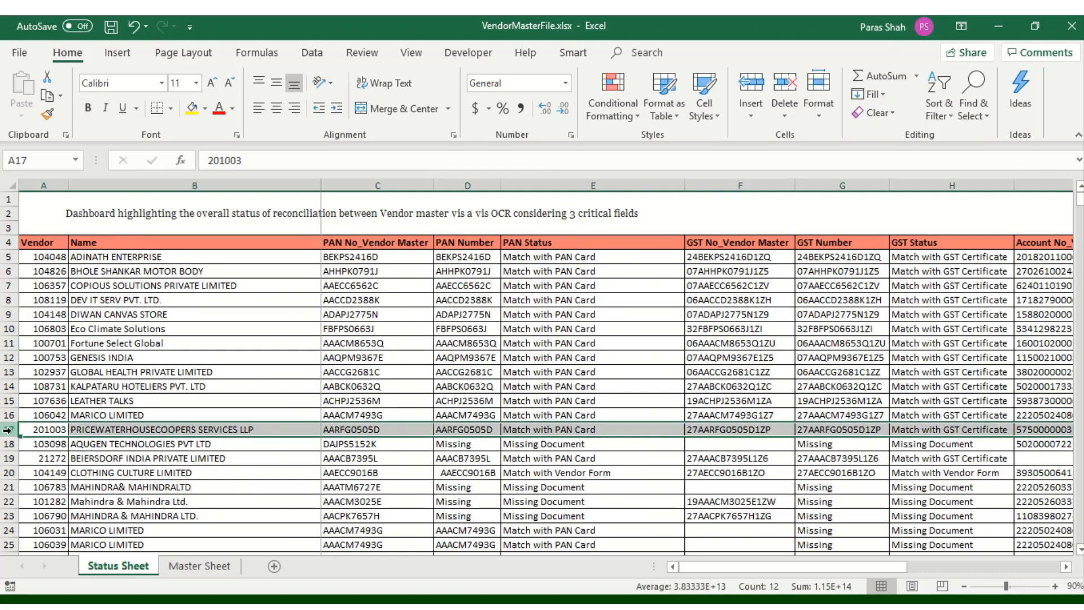
{"action": "left_click", "coordinate": [192, 107]}
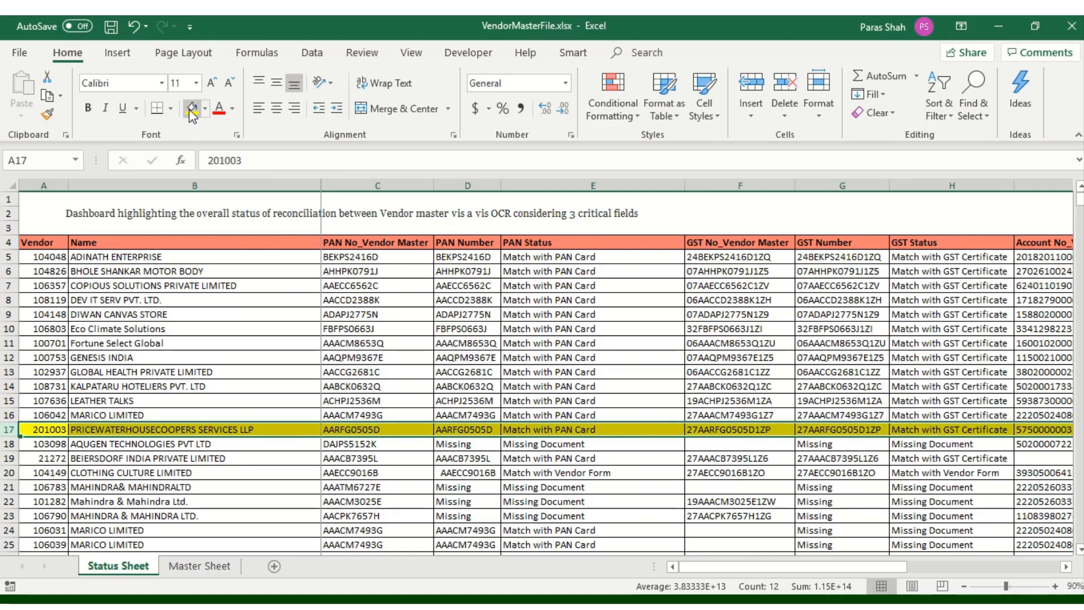
{"action": "left_click", "coordinate": [225, 430]}
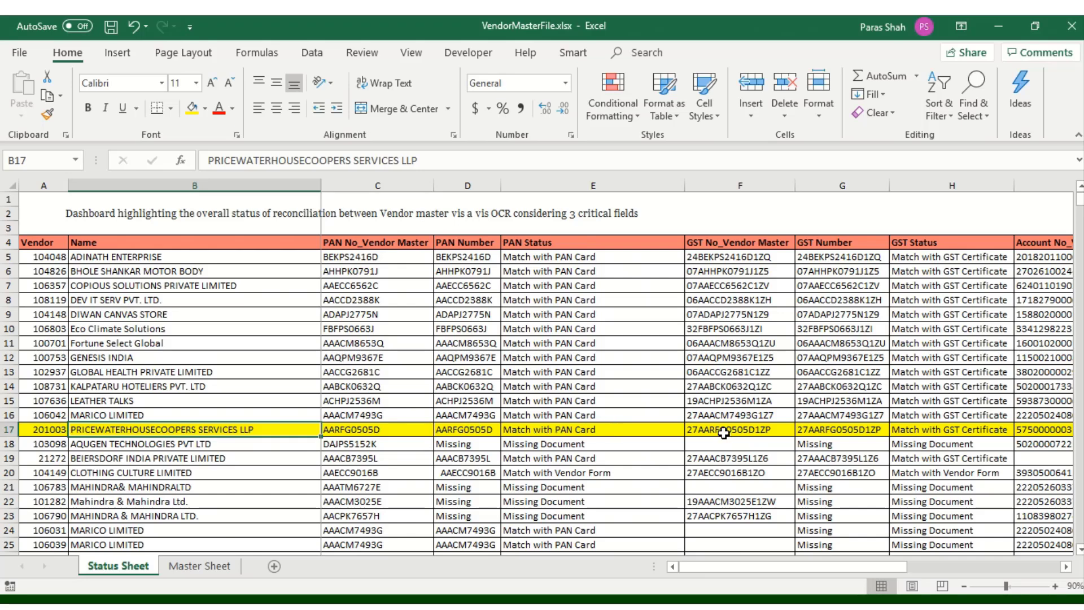
Check PRICEWATERHOUSECOOPERS SERVICES LLP's GST, account number and overall status columns in the Status Sheet.
{"action": "left_click", "coordinate": [1067, 567]}
{"action": "left_click", "coordinate": [1066, 566]}
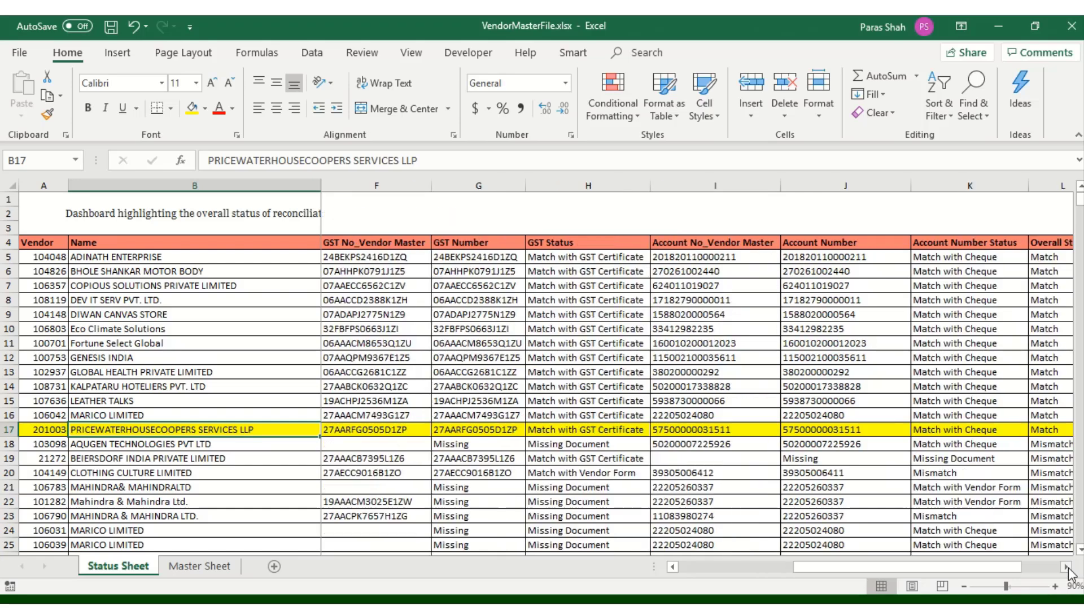
{"action": "left_click", "coordinate": [1066, 567]}
{"action": "left_click", "coordinate": [1067, 567]}
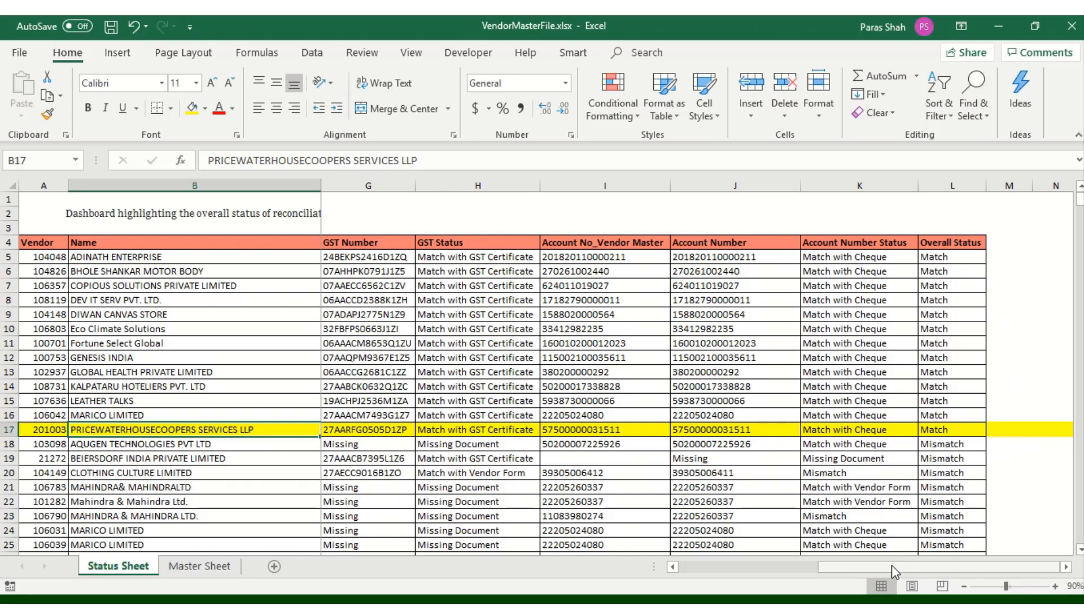
{"action": "left_click_drag", "start_coordinate": [892, 565], "coordinate": [744, 562]}
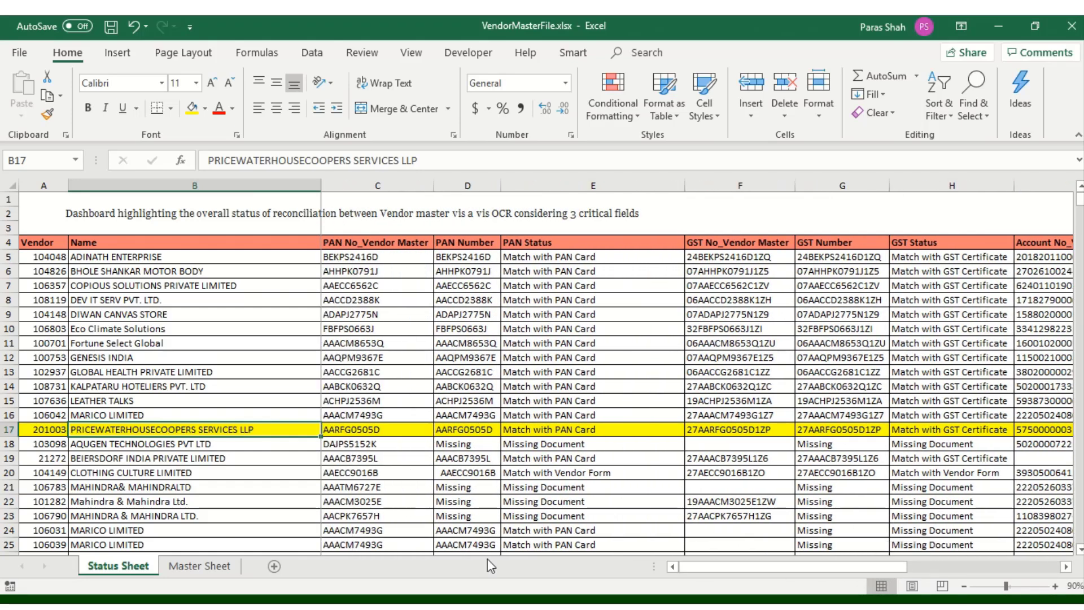
In the Master Sheet, clear the fill from the PRICEWATERHOUSECOOPERS SERVICES LLP row and fill the CLOTHING CULTURE LIMITED row with yellow.
{"action": "left_click", "coordinate": [201, 566]}
{"action": "left_click", "coordinate": [205, 108]}
{"action": "left_click", "coordinate": [233, 234]}
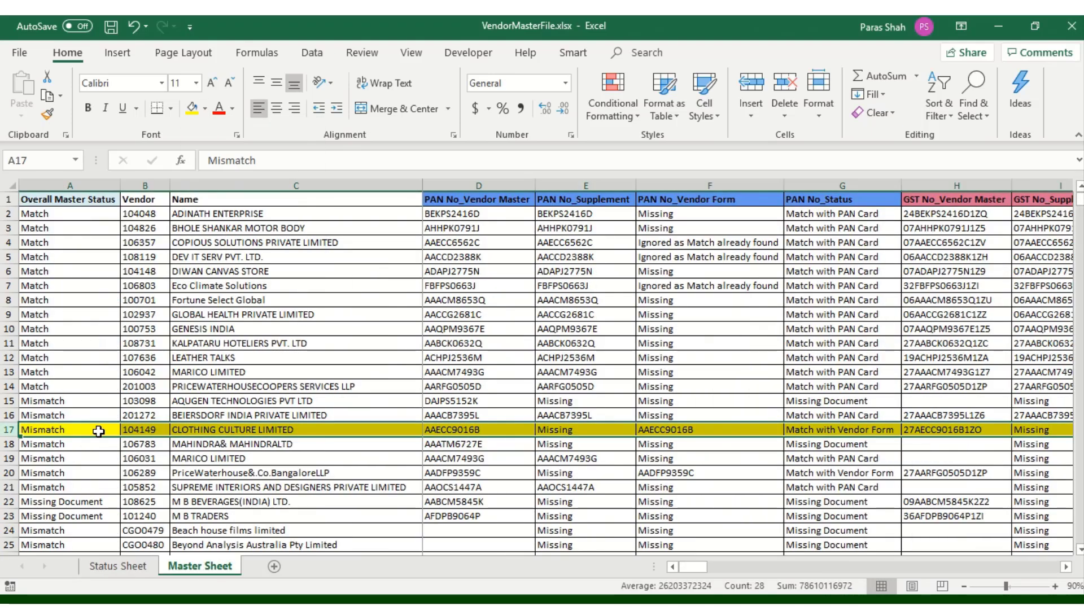
{"action": "left_click", "coordinate": [218, 427]}
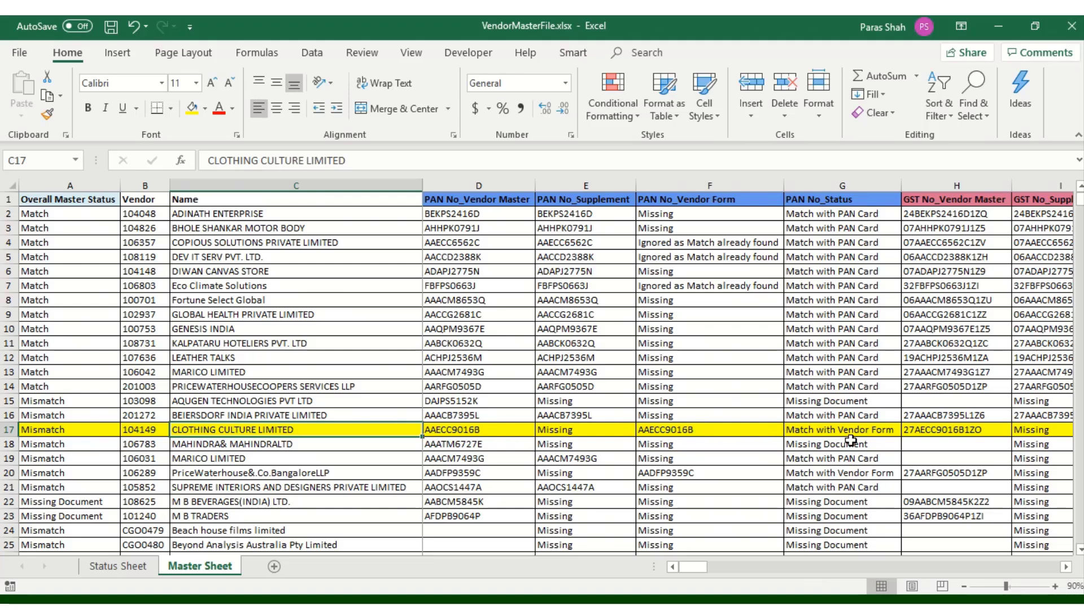
Compare CLOTHING CULTURE LIMITED's GST number and account number columns from vendor master and vendor form, including their statuses.
{"action": "left_click", "coordinate": [1066, 566]}
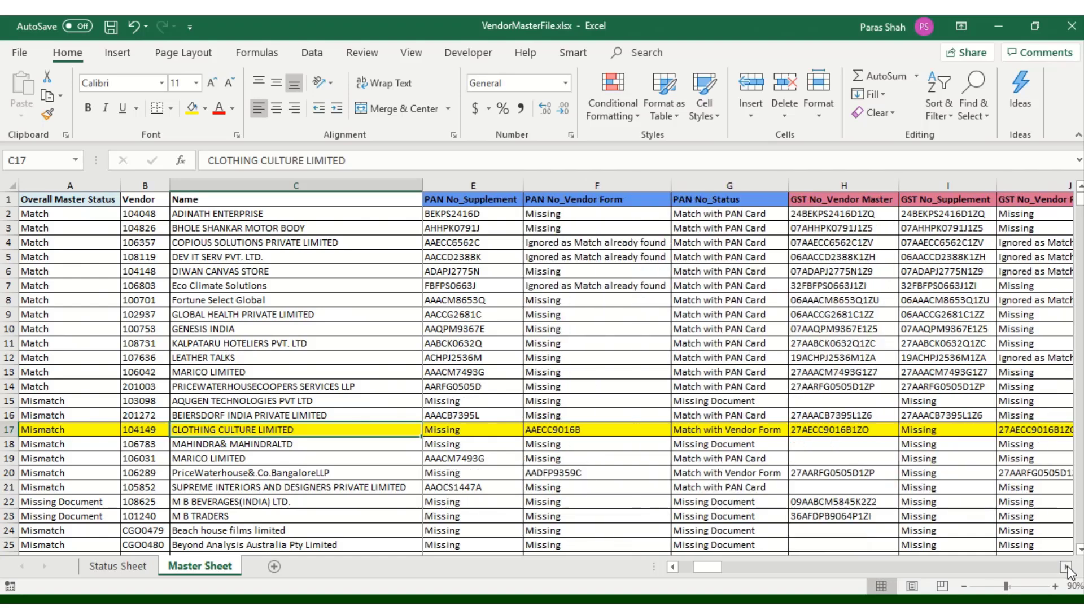
{"action": "left_click", "coordinate": [1066, 566]}
{"action": "left_click", "coordinate": [1066, 566]}
{"action": "left_click", "coordinate": [1066, 566]}
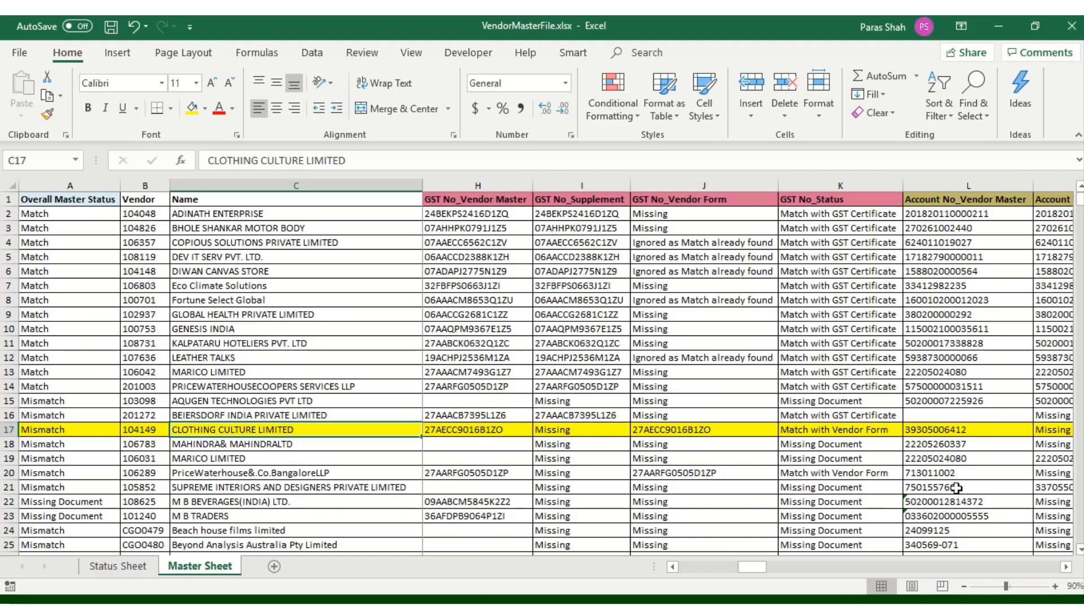
{"action": "left_click", "coordinate": [1066, 566]}
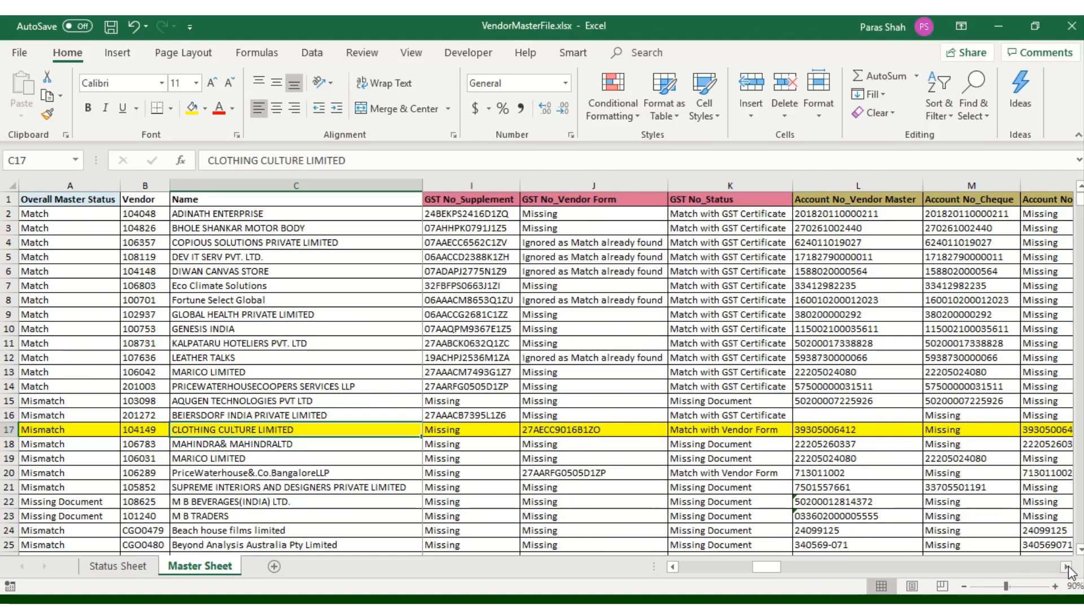
{"action": "left_click", "coordinate": [1066, 566]}
{"action": "left_click", "coordinate": [1066, 566]}
{"action": "left_click", "coordinate": [1066, 566]}
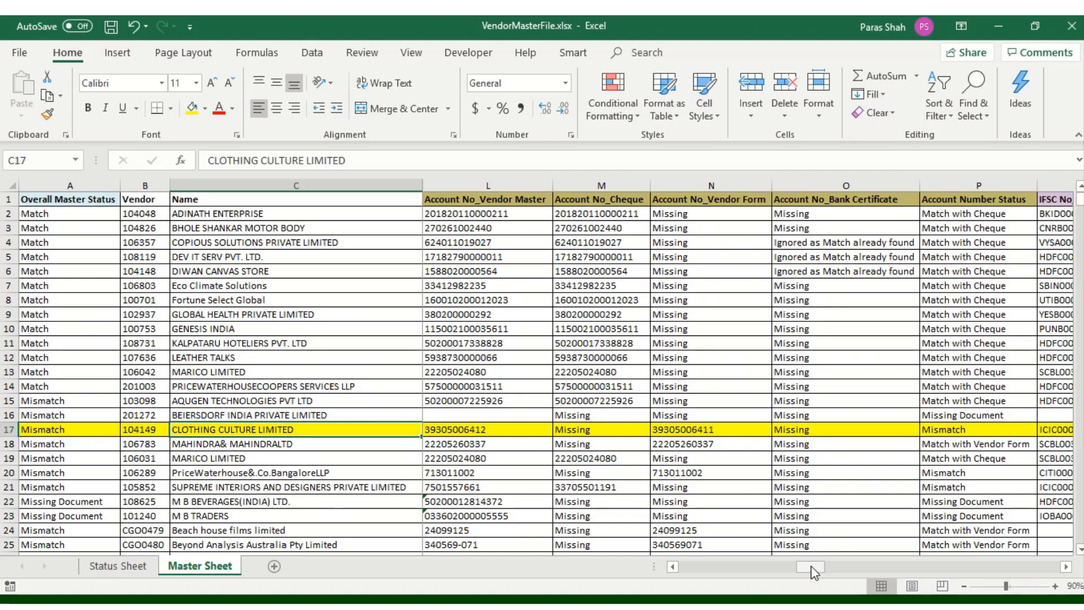
{"action": "left_click_drag", "start_coordinate": [811, 566], "coordinate": [680, 567]}
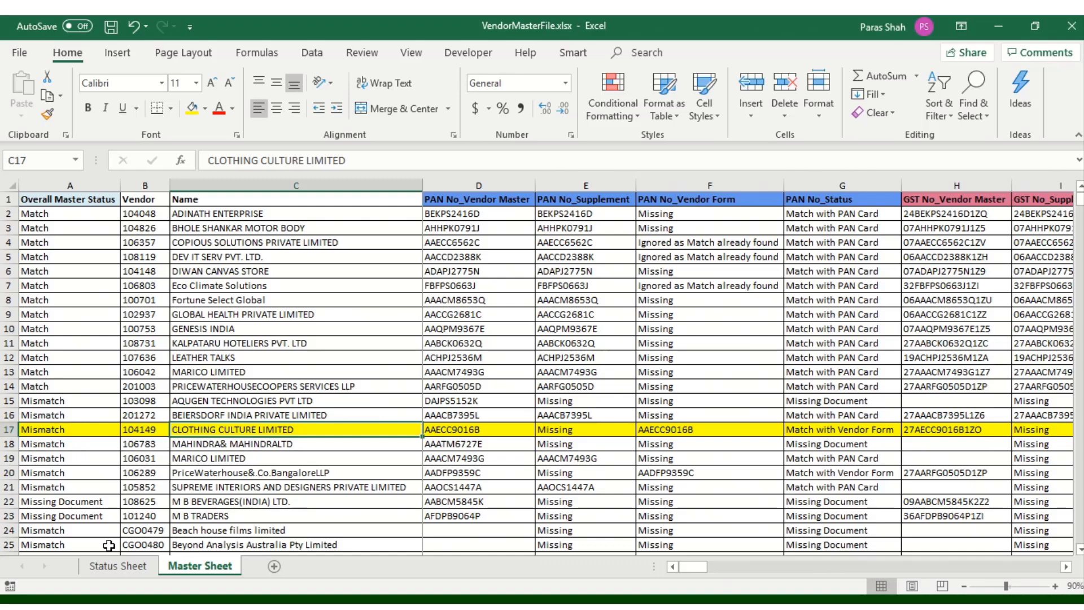
In the Status Sheet, fill the entire CLOTHING CULTURE LIMITED row with yellow.
{"action": "left_click", "coordinate": [118, 566]}
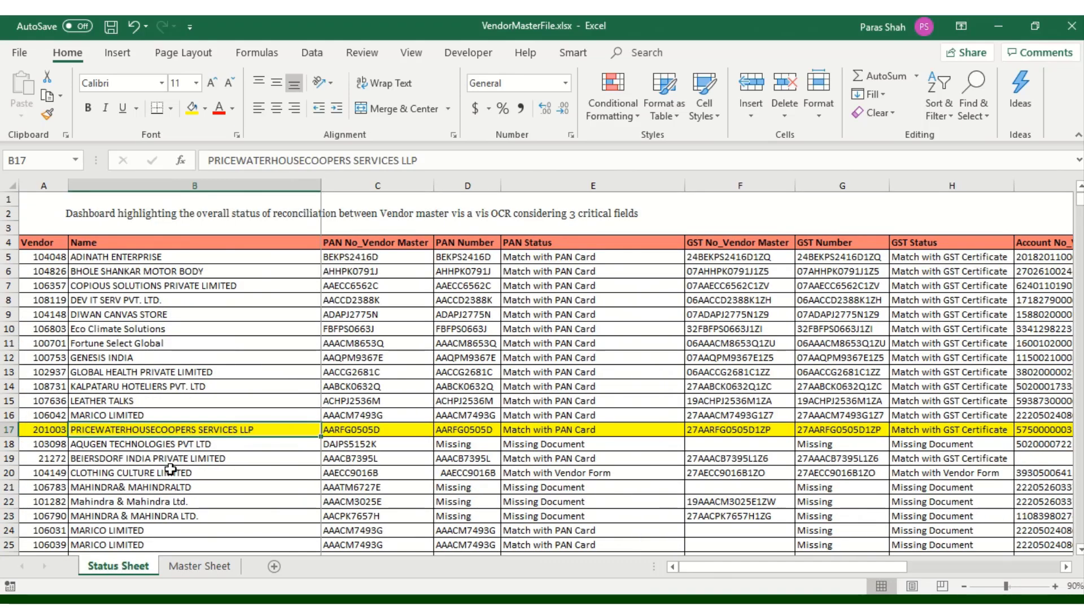
{"action": "left_click", "coordinate": [9, 473]}
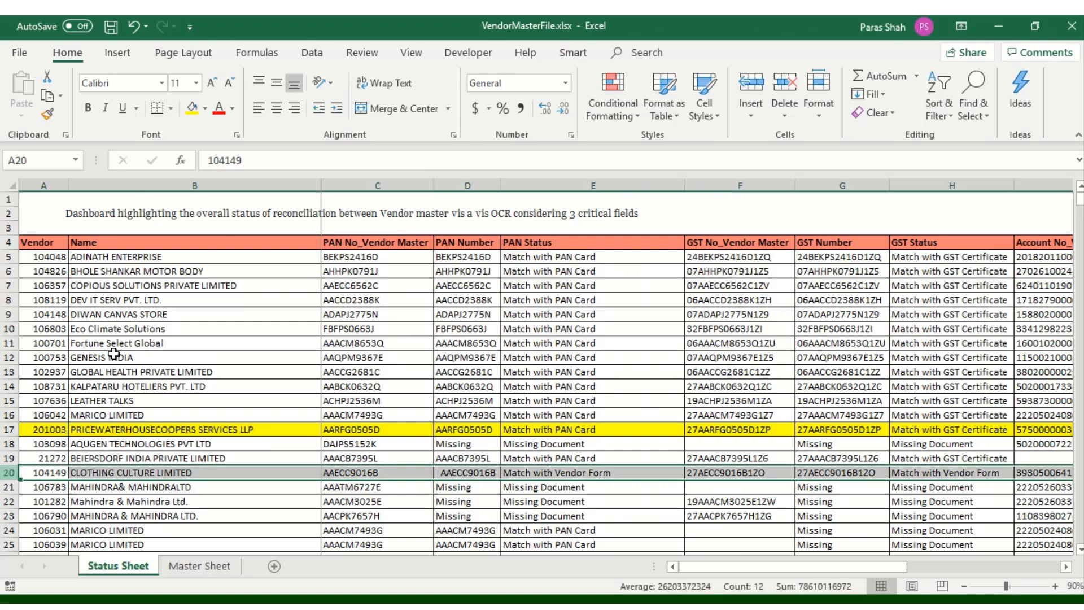
{"action": "left_click", "coordinate": [192, 108]}
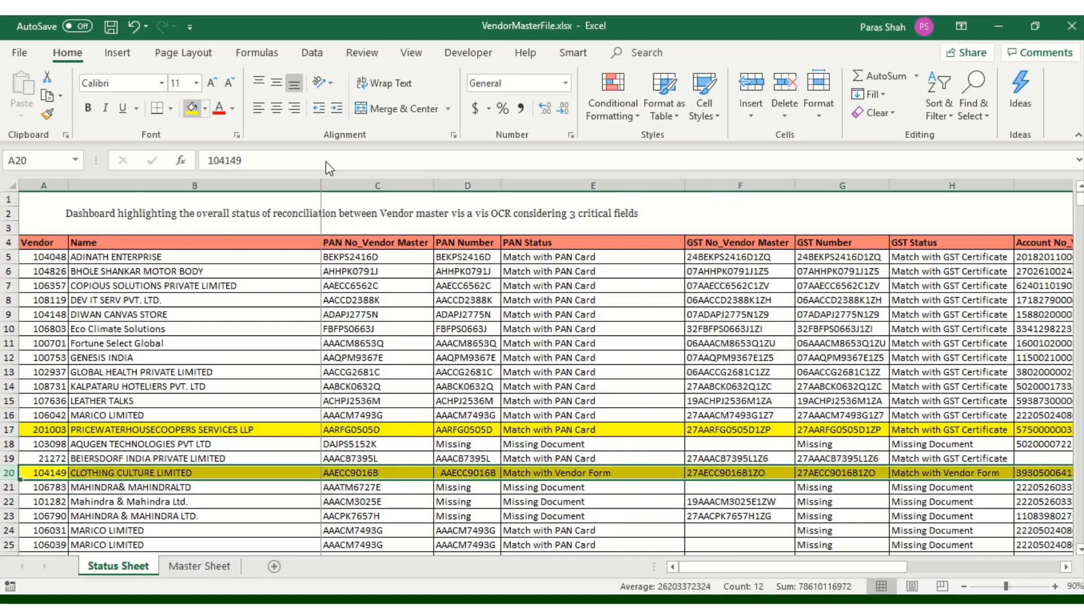
{"action": "left_click", "coordinate": [297, 475]}
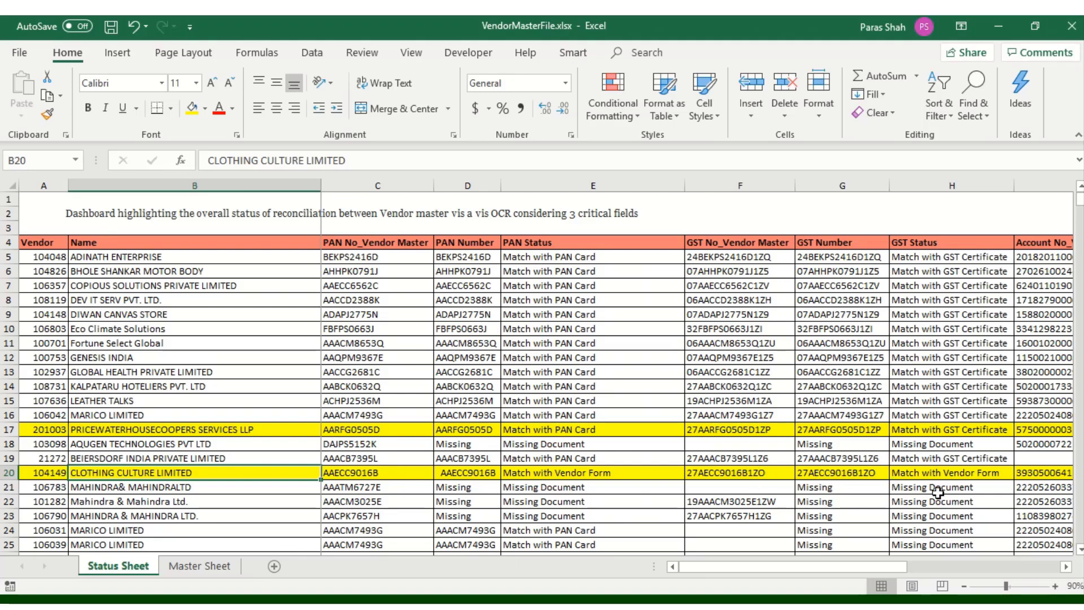
Check CLOTHING CULTURE LIMITED's GST, account number and overall status columns in the Status Sheet.
{"action": "left_click", "coordinate": [1066, 567]}
{"action": "left_click", "coordinate": [1066, 567]}
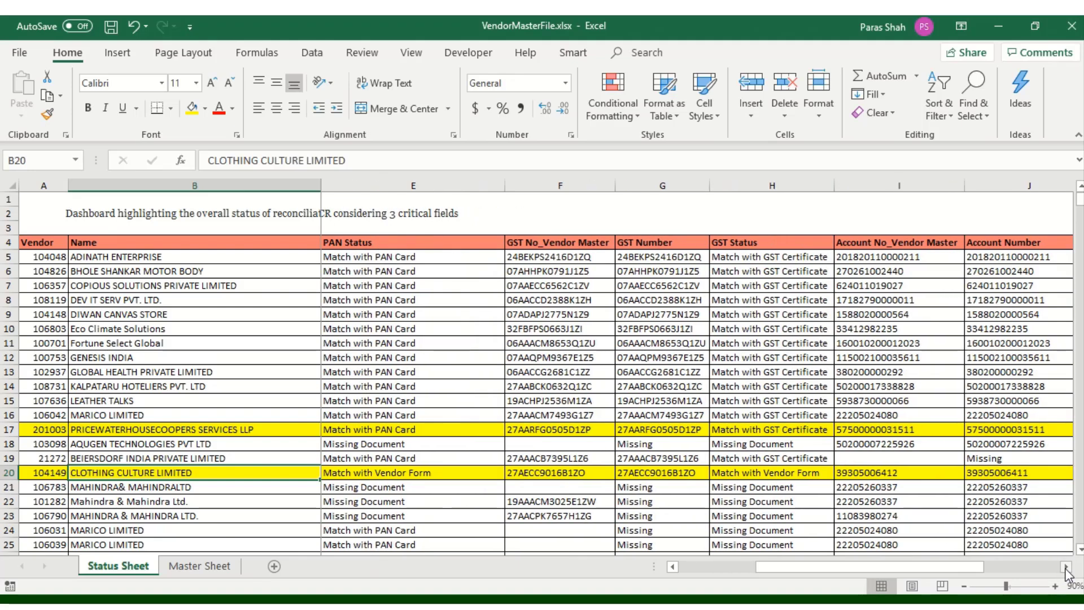
{"action": "left_click", "coordinate": [1066, 568]}
{"action": "left_click", "coordinate": [1066, 568]}
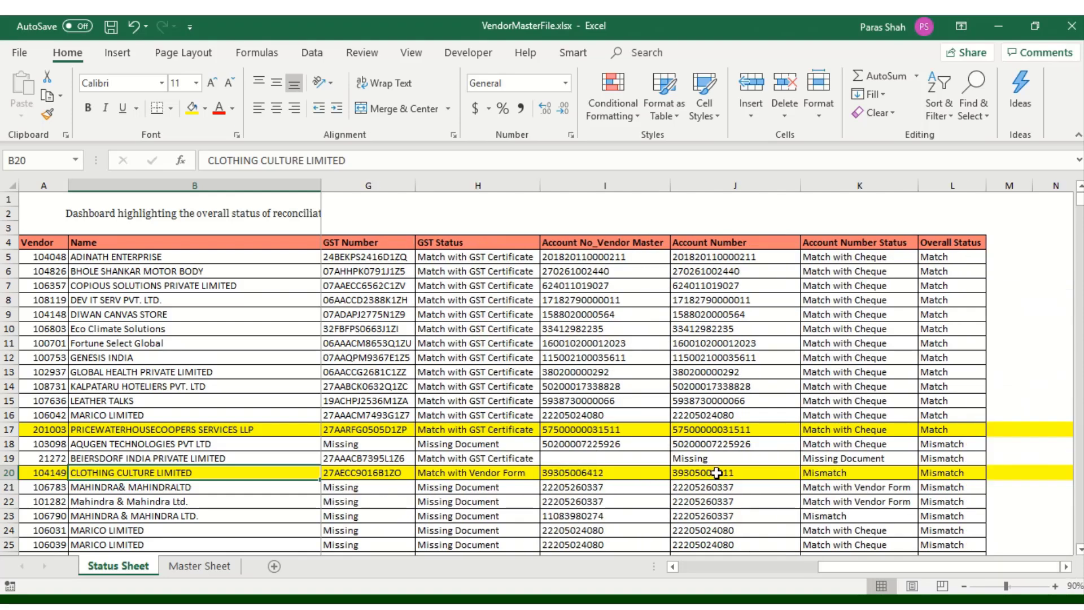